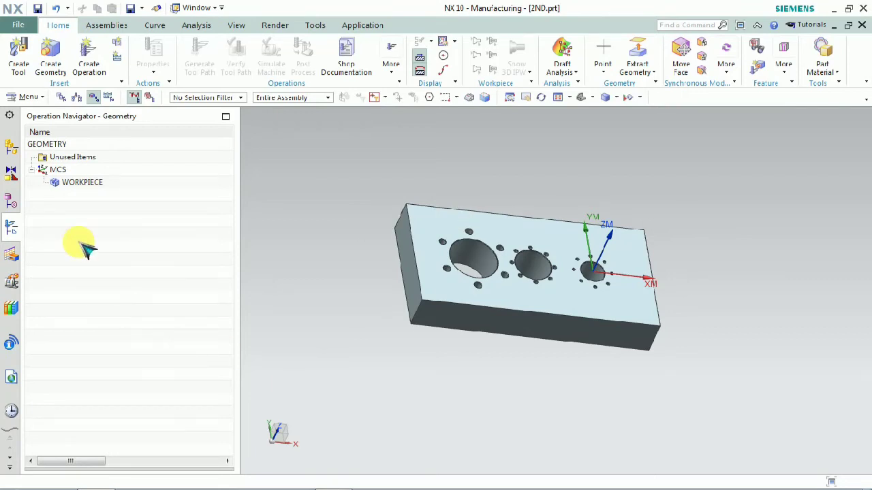
Open the MCS object for editing and bring up its dynamic coordinate system manipulator
click(109, 171)
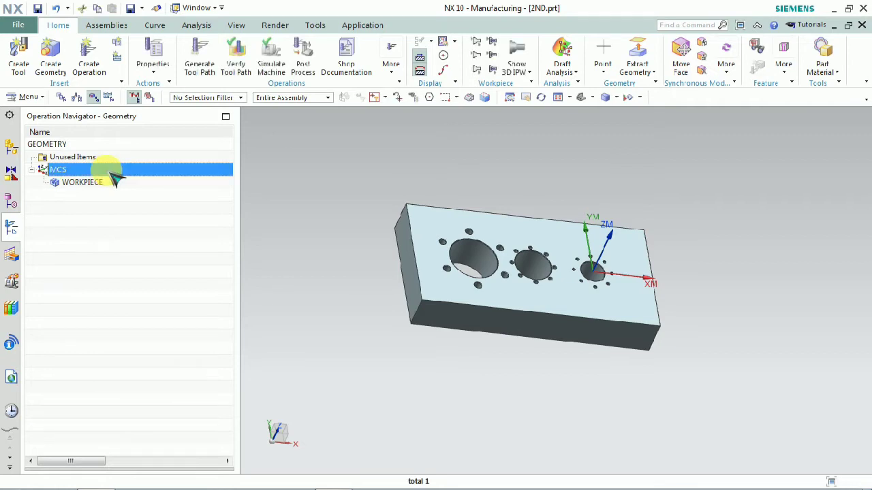
right_click(111, 173)
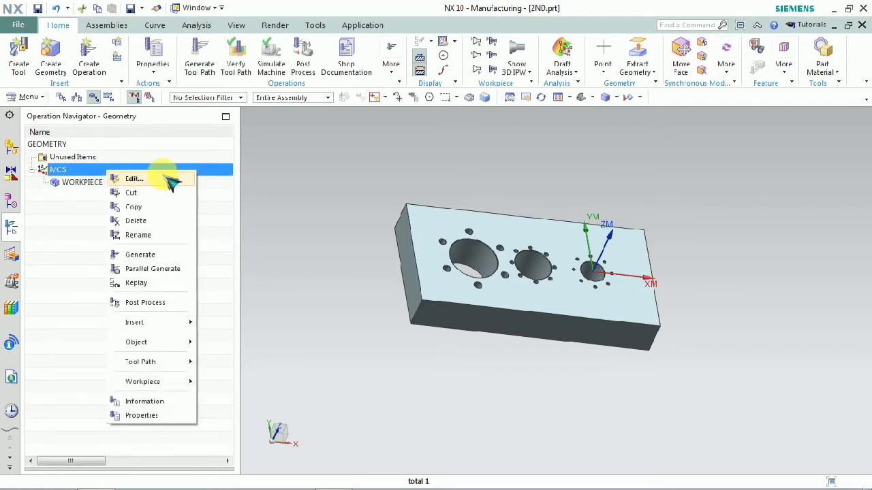
click(135, 179)
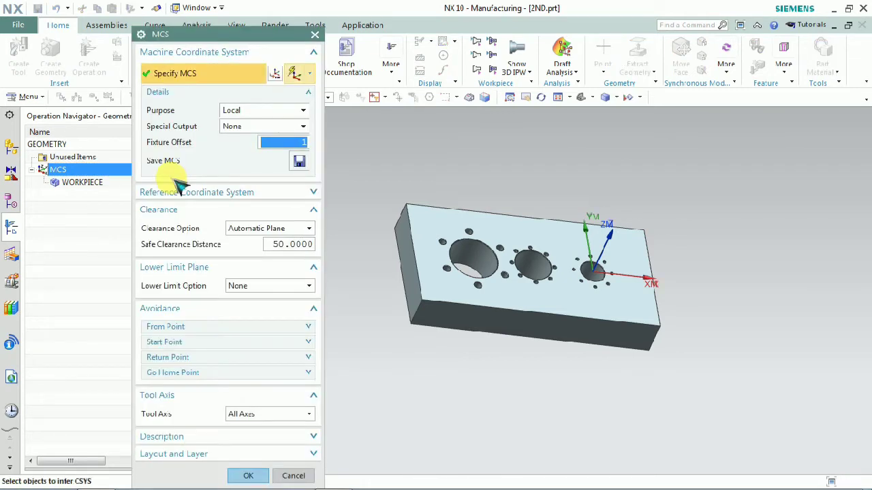
middle_click(286, 79)
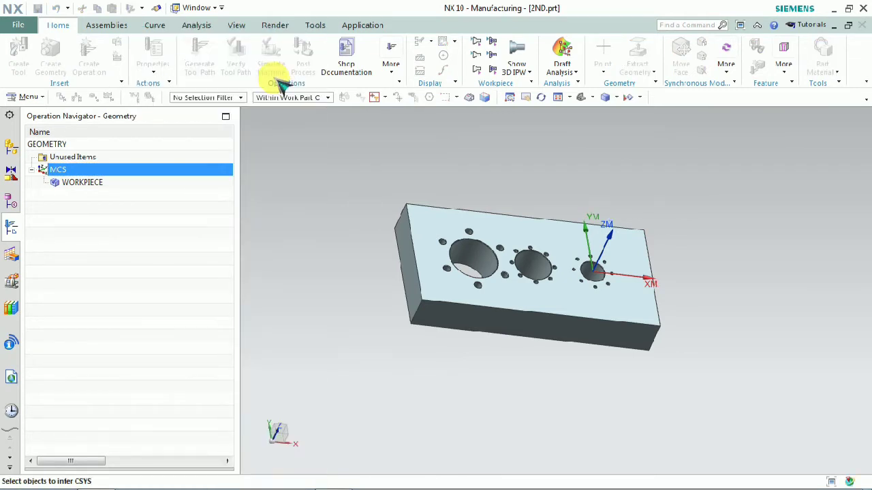
Try the MCS origin at the middle large hole's centre and at the plate's front corner
scroll(553, 268, up, 3)
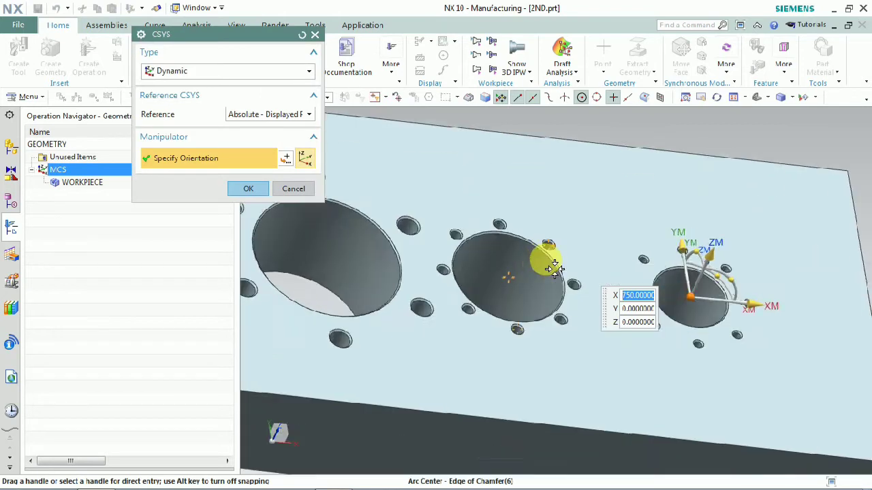
scroll(553, 268, up, 1)
scroll(500, 239, up, 4)
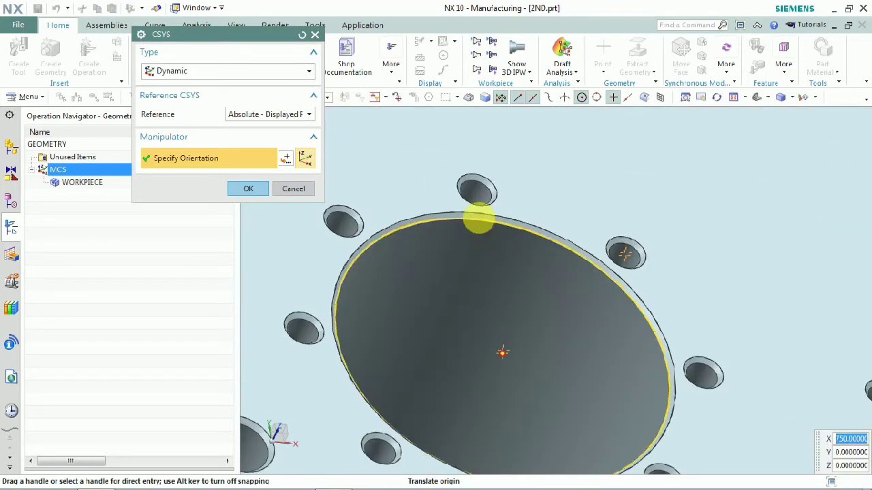
click(476, 204)
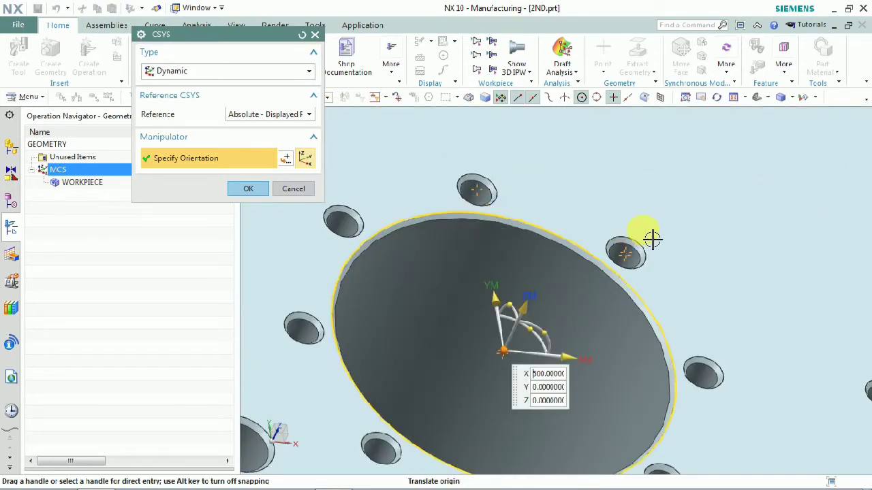
scroll(653, 238, down, 3)
click(258, 374)
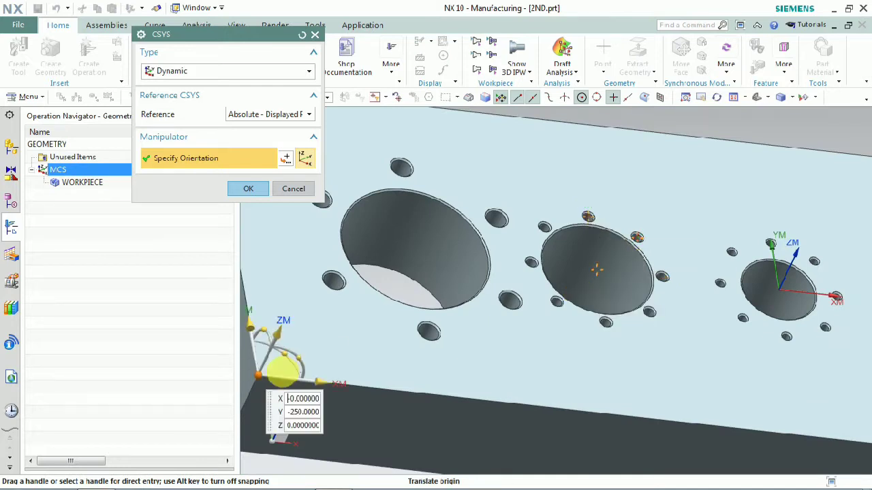
Place the MCS origin at the centre of the largest hole on the plate's top face and accept it
scroll(613, 348, down, 3)
scroll(520, 278, up, 5)
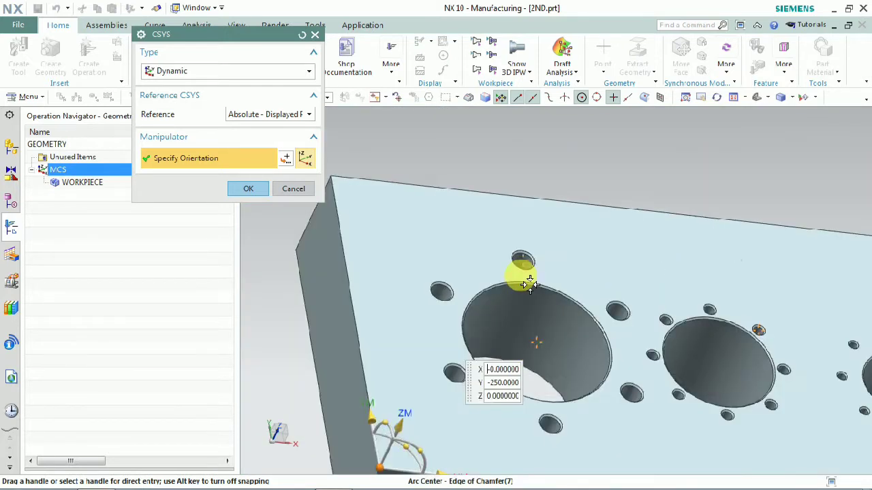
click(528, 292)
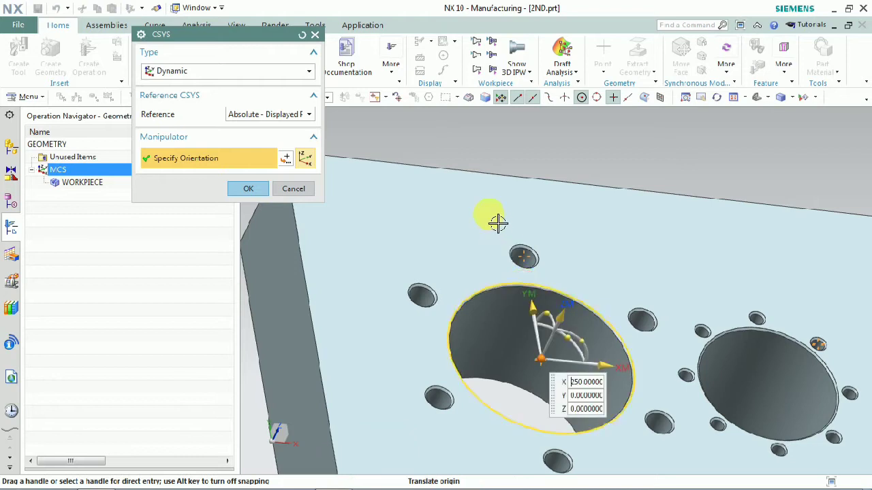
scroll(498, 222, down, 2)
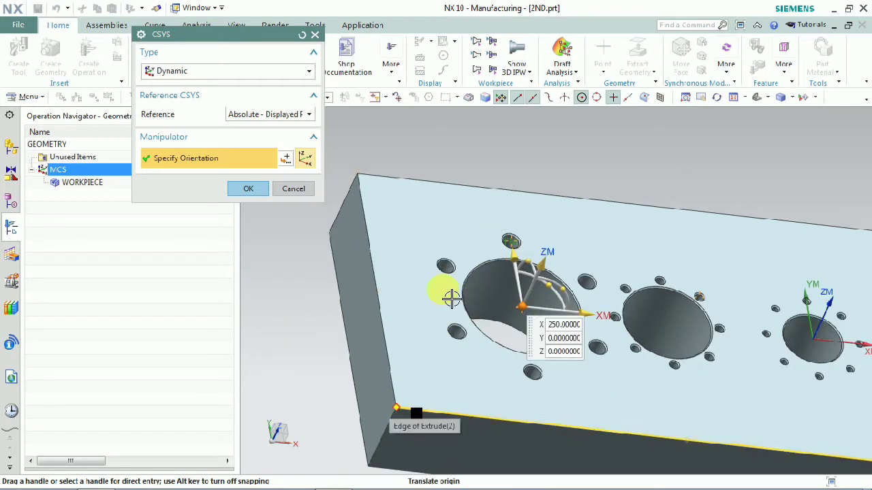
click(249, 190)
scroll(514, 211, down, 3)
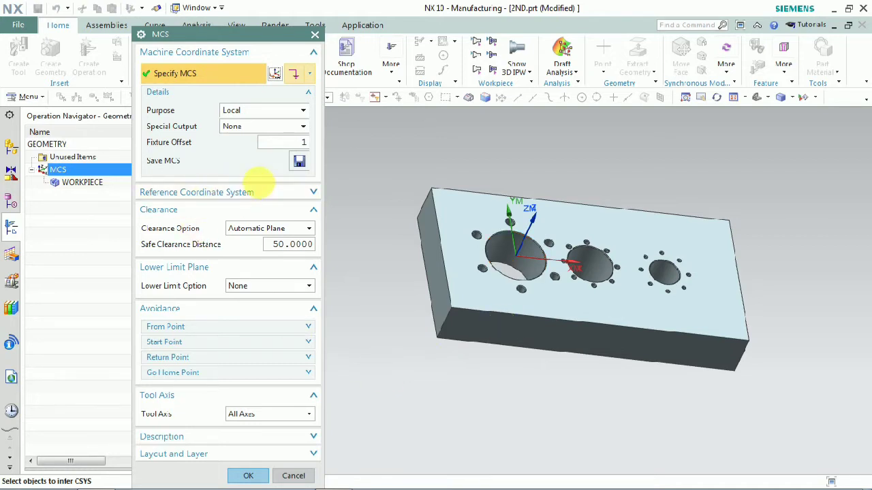
Set the MCS safe clearance distance to 100 and accept the MCS settings
double_click(297, 142)
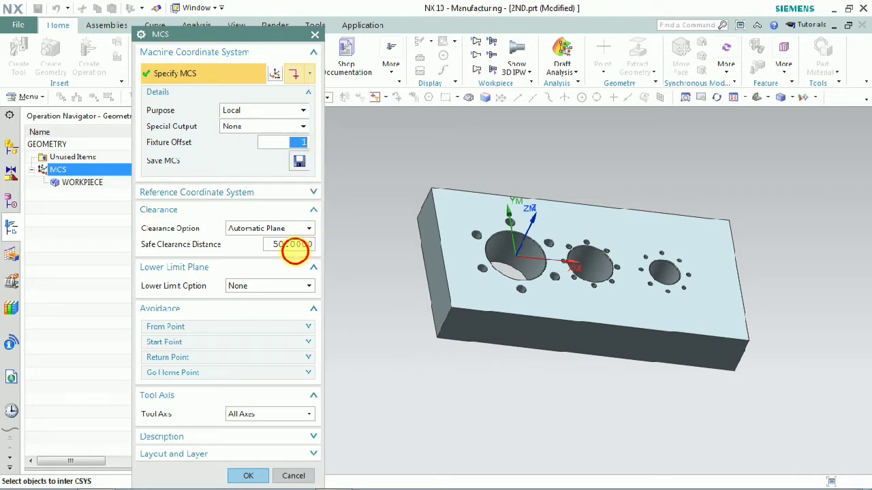
double_click(293, 245)
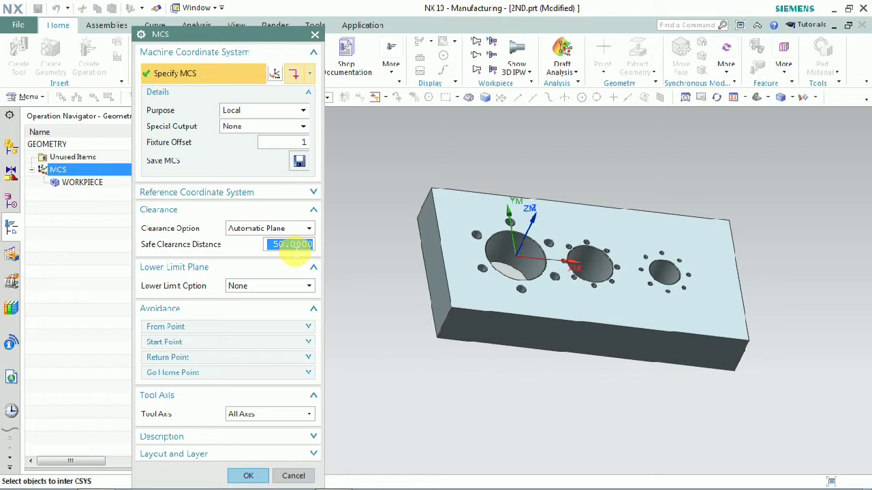
text(1)
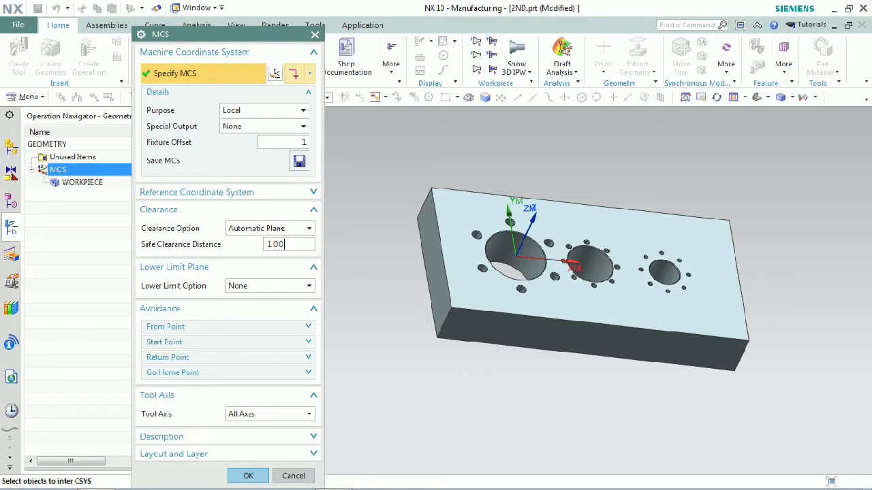
click(242, 476)
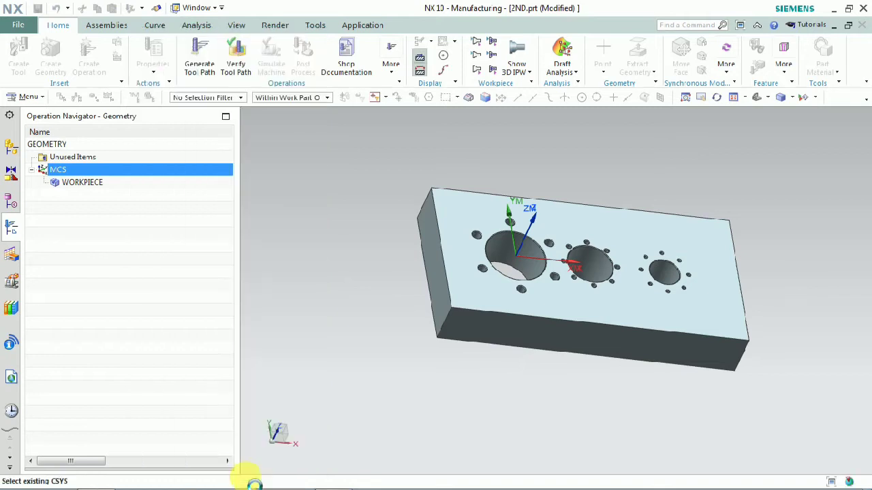
Edit the WORKPIECE and specify the solid plate body as its part geometry
click(152, 272)
click(97, 182)
mouse_move(350, 259)
middle_down()
mouse_move(356, 230)
mouse_move(352, 249)
middle_up()
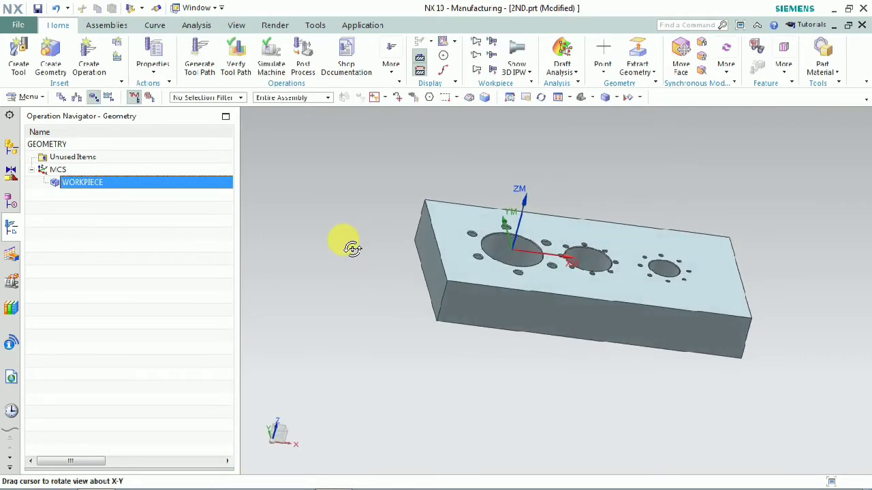
right_click(142, 188)
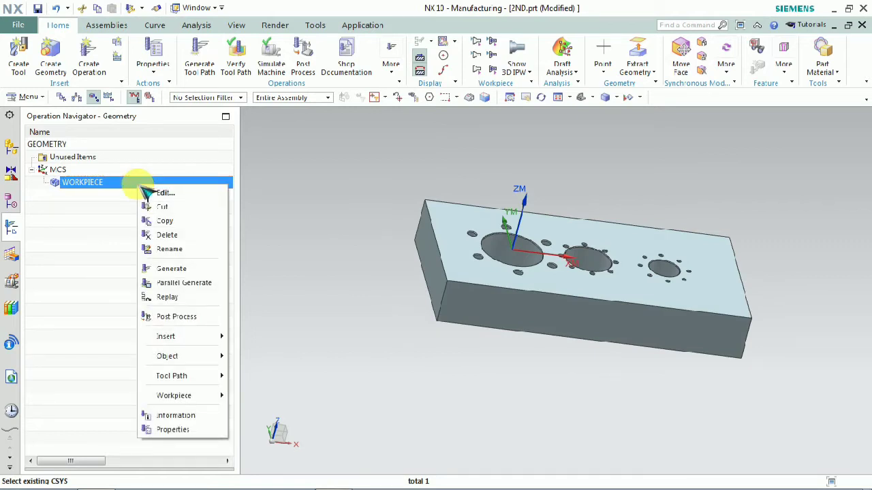
click(188, 194)
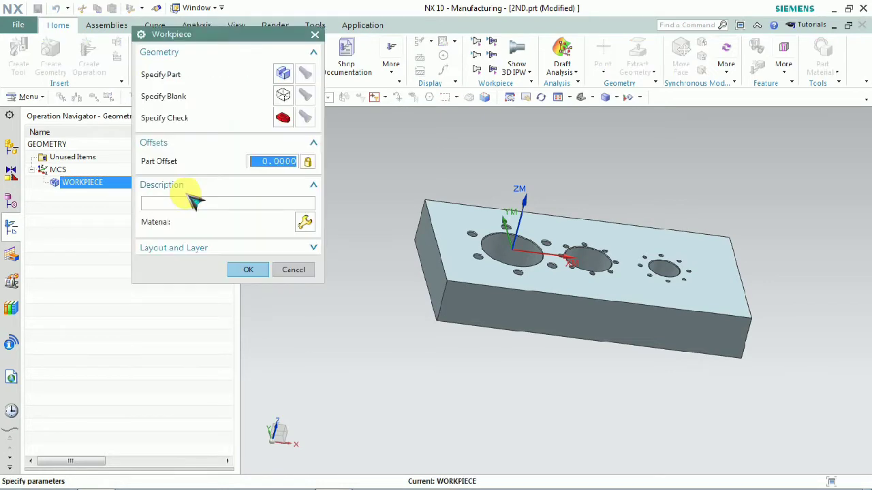
click(290, 76)
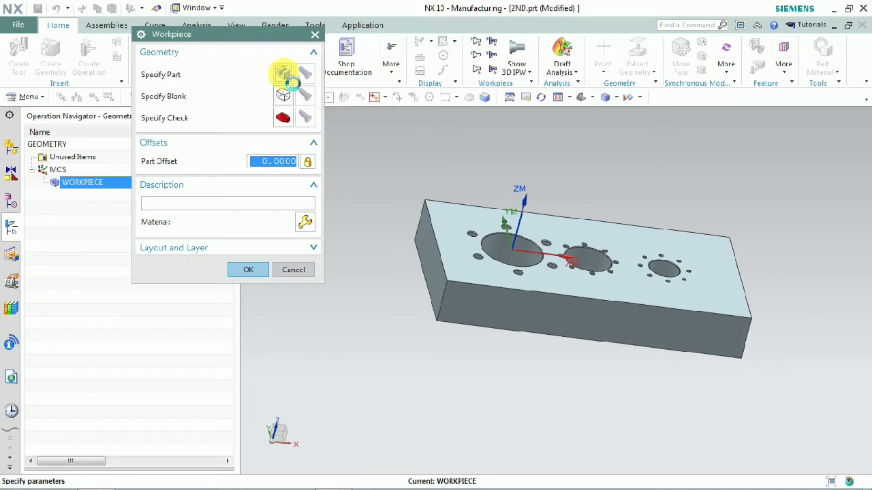
click(499, 250)
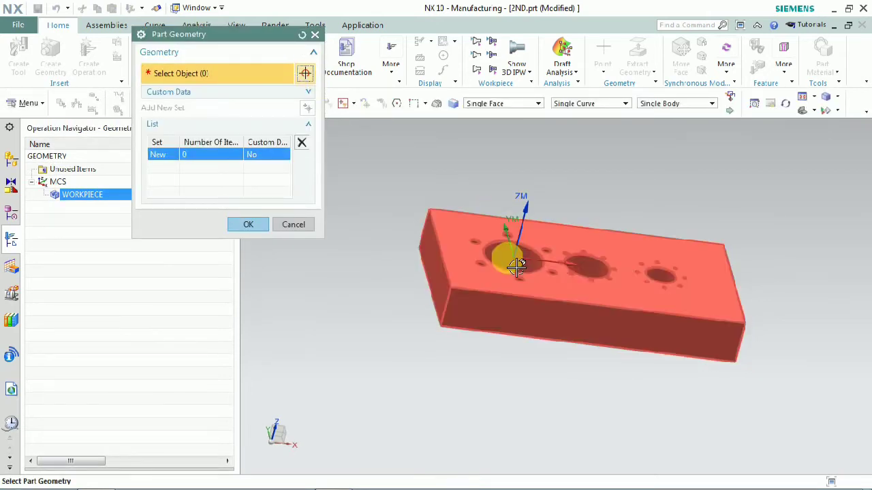
click(515, 266)
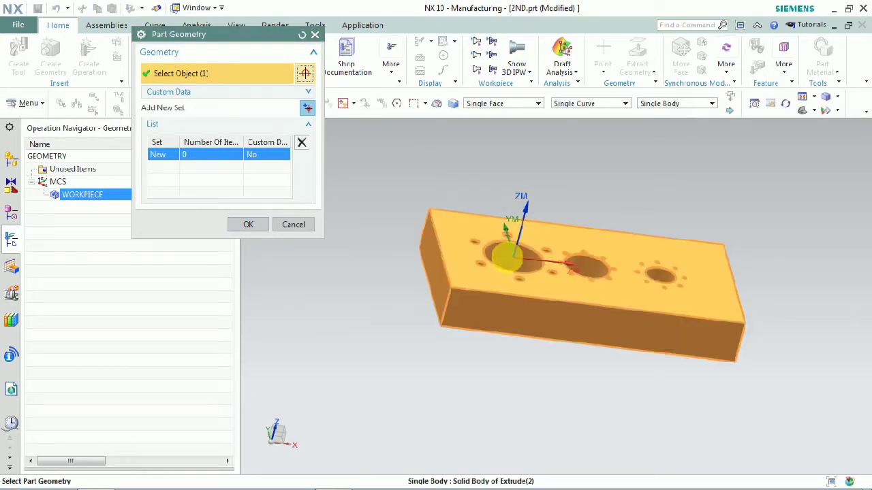
click(248, 271)
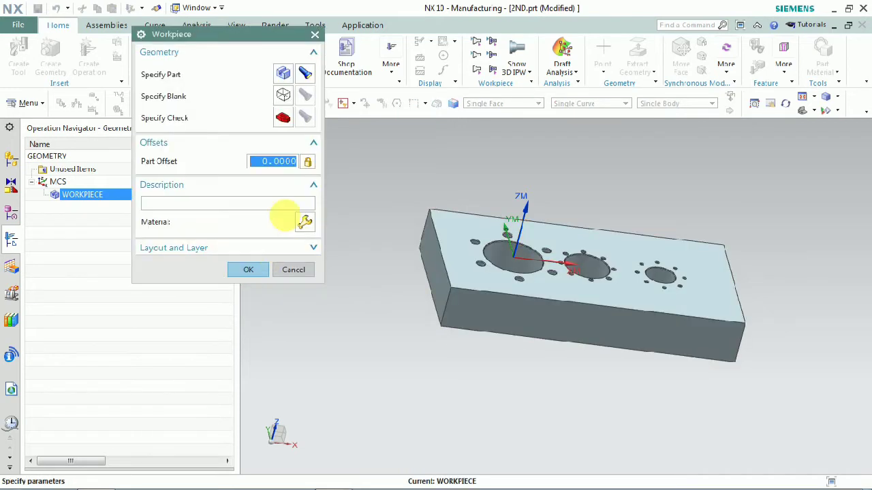
Start specifying the WORKPIECE's blank geometry and set the blank type to Part Outline
click(286, 97)
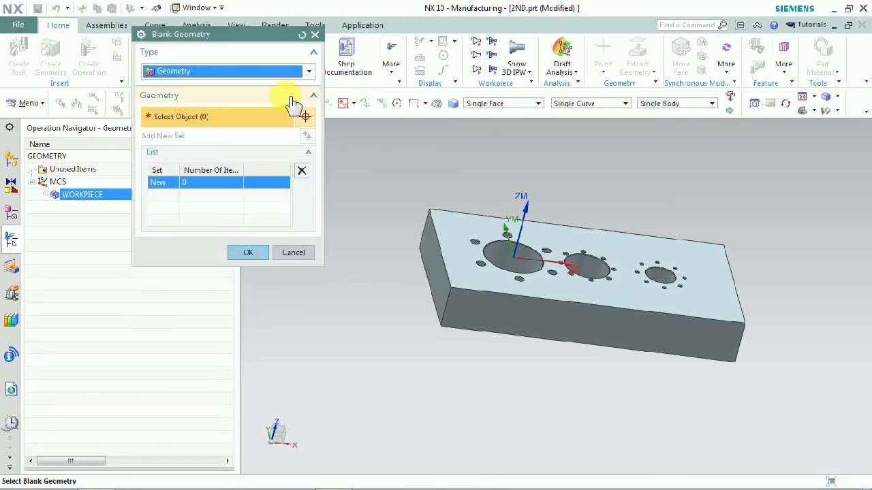
mouse_move(477, 266)
middle_down()
mouse_move(459, 241)
mouse_move(479, 247)
mouse_move(492, 267)
middle_up()
scroll(502, 277, up, 5)
scroll(583, 253, down, 5)
middle_drag(583, 253, 504, 296)
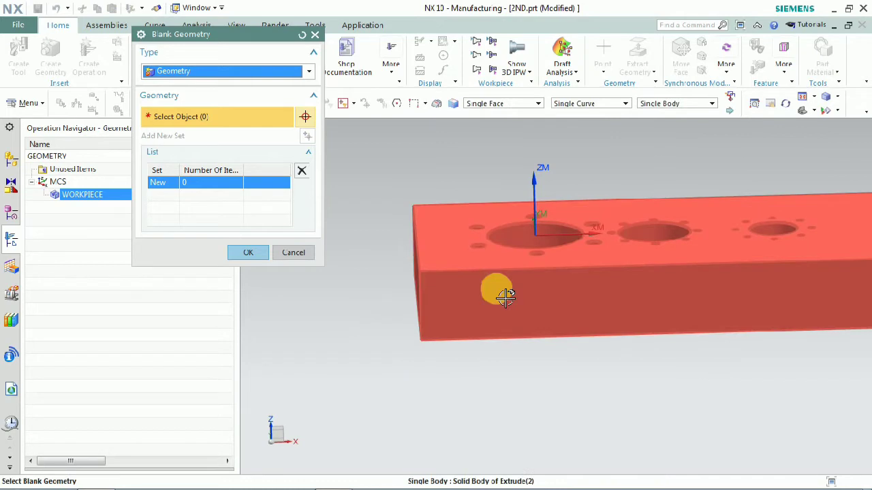
click(502, 280)
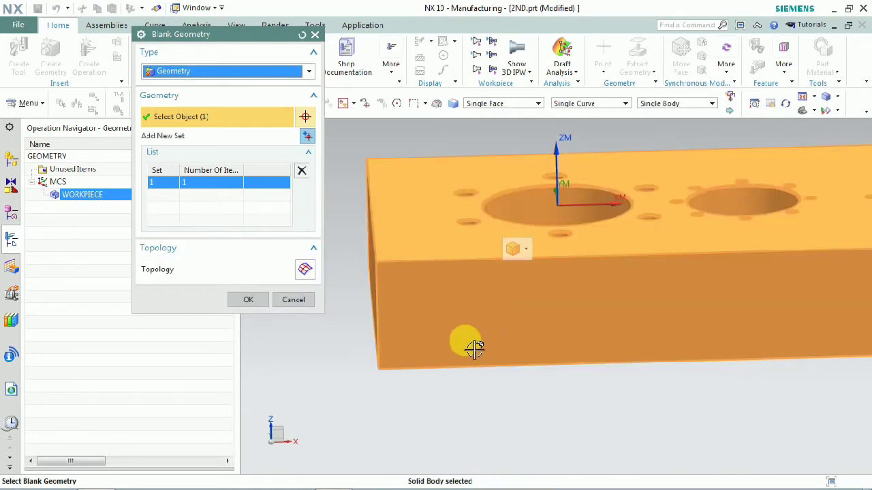
click(233, 70)
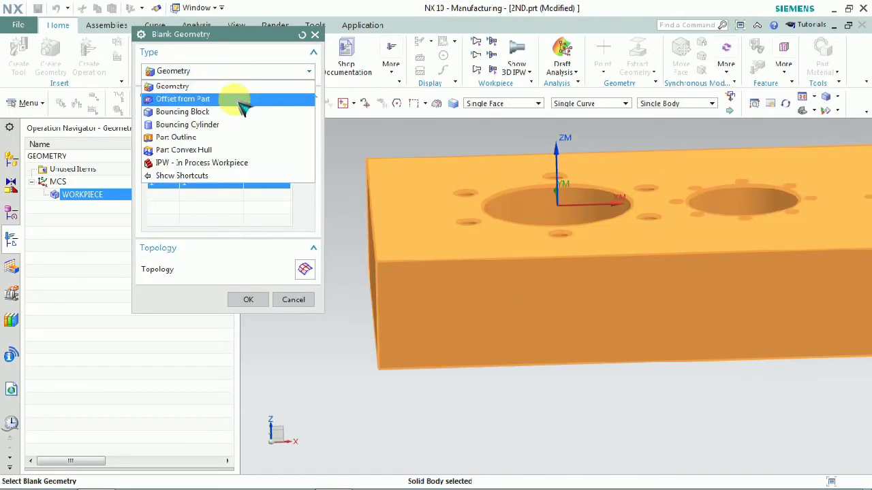
click(244, 138)
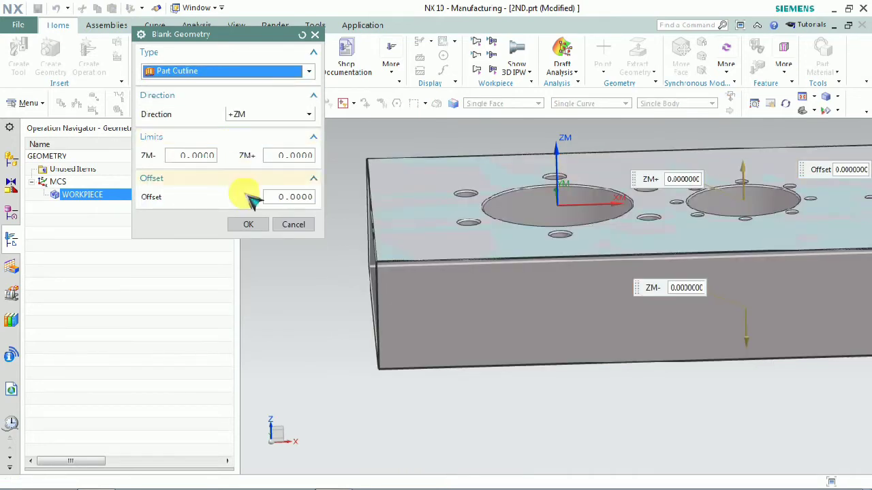
Set the Part Outline blank's ZM+ limit to 5 and check the added stock on the plate's top face
mouse_move(405, 238)
middle_down()
mouse_move(413, 220)
mouse_move(409, 226)
middle_up()
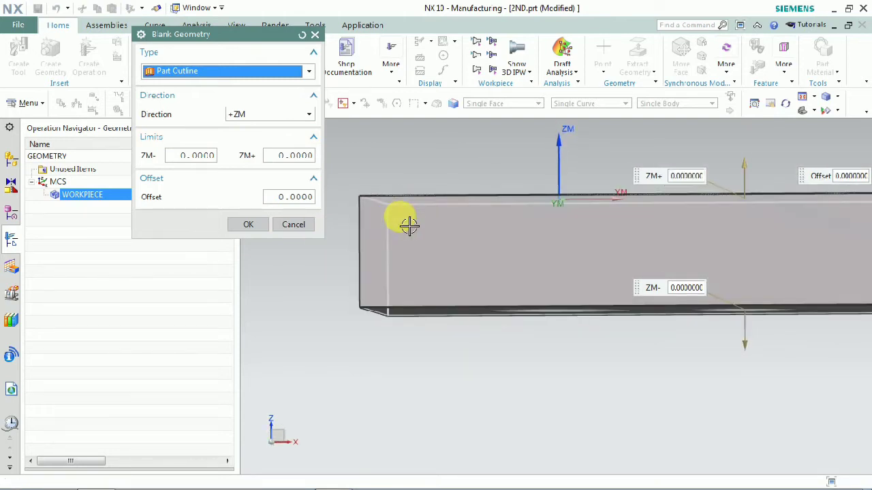
key(Home)
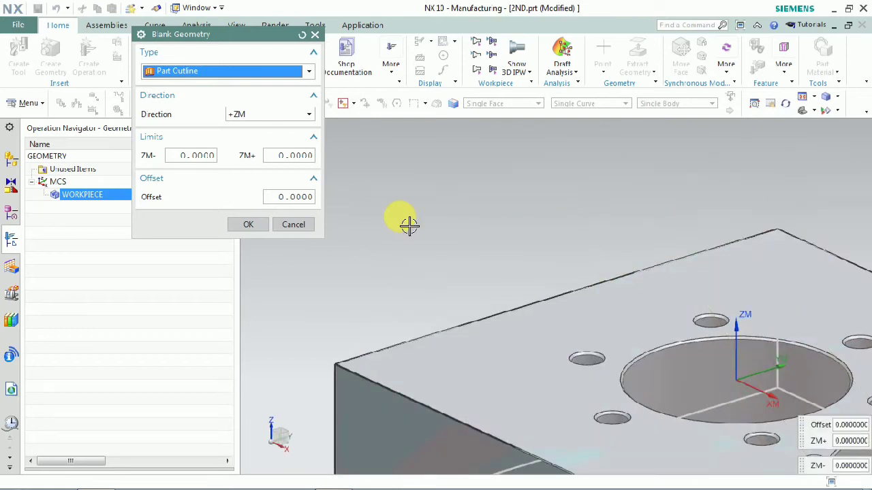
scroll(449, 243, down, 3)
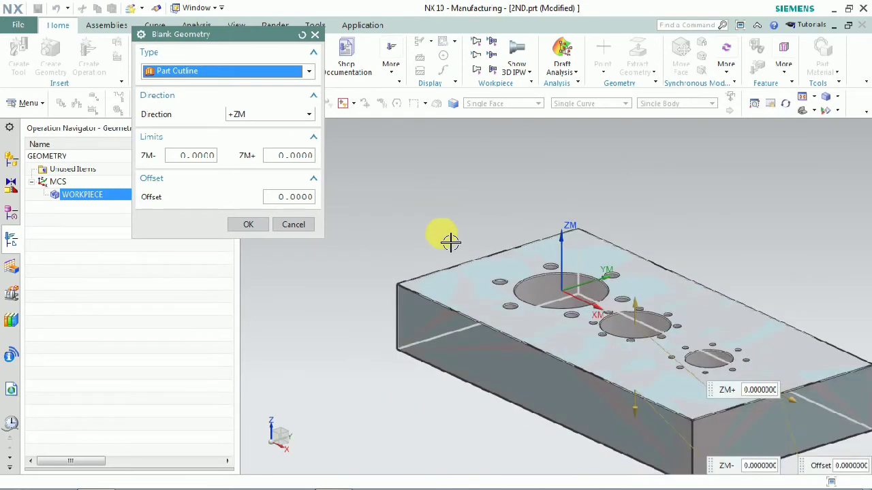
click(291, 156)
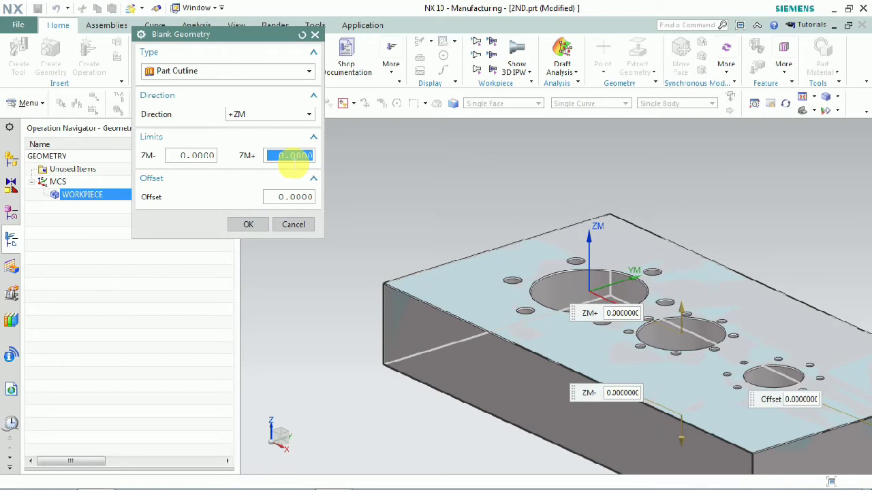
text(5)
click(293, 197)
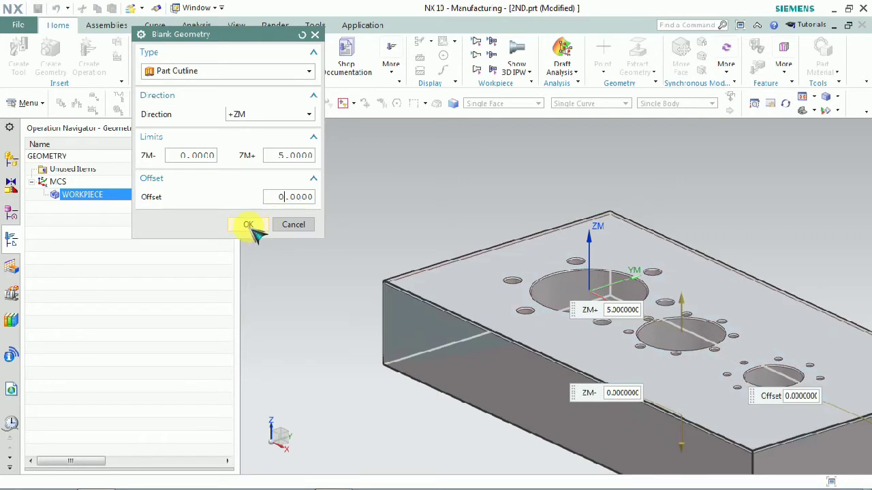
middle_drag(415, 239, 438, 226)
scroll(383, 292, up, 4)
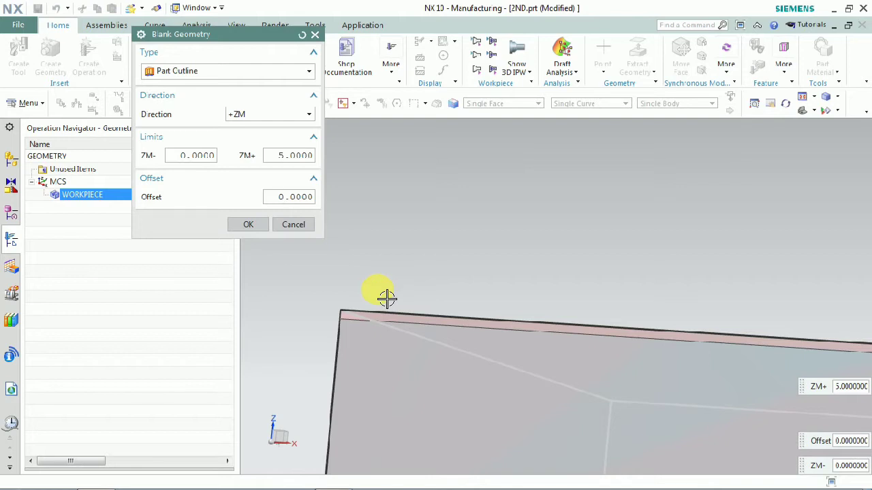
key(F8)
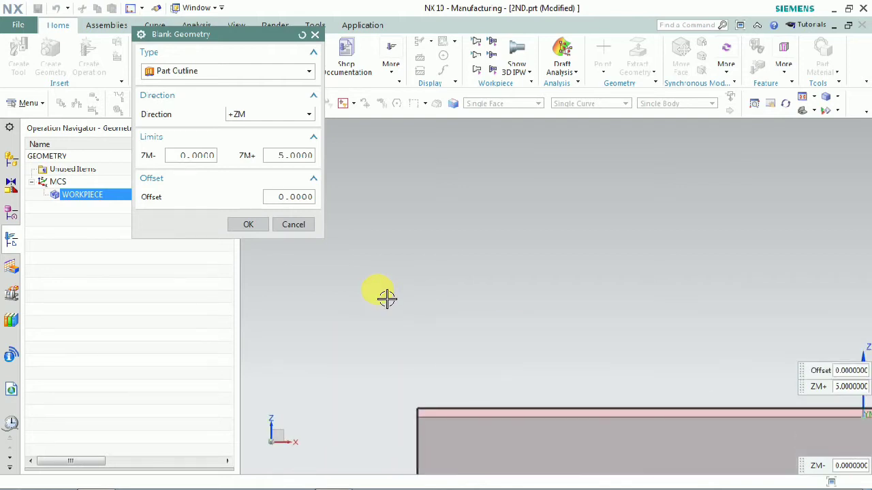
Accept the Part Outline blank and close the WORKPIECE settings
scroll(386, 298, down, 5)
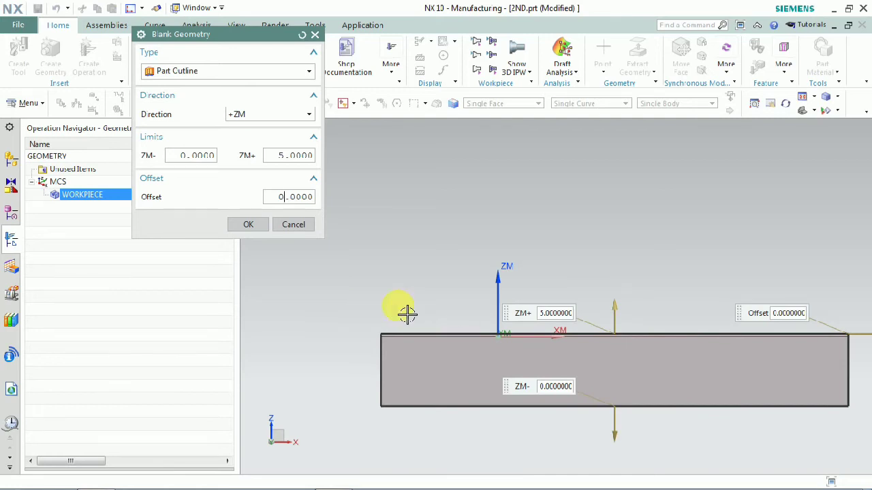
click(248, 224)
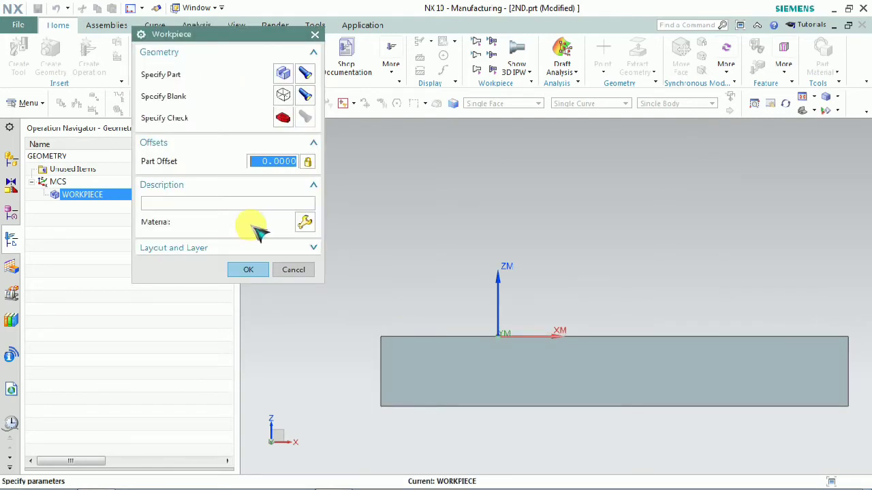
click(248, 269)
middle_drag(388, 226, 391, 241)
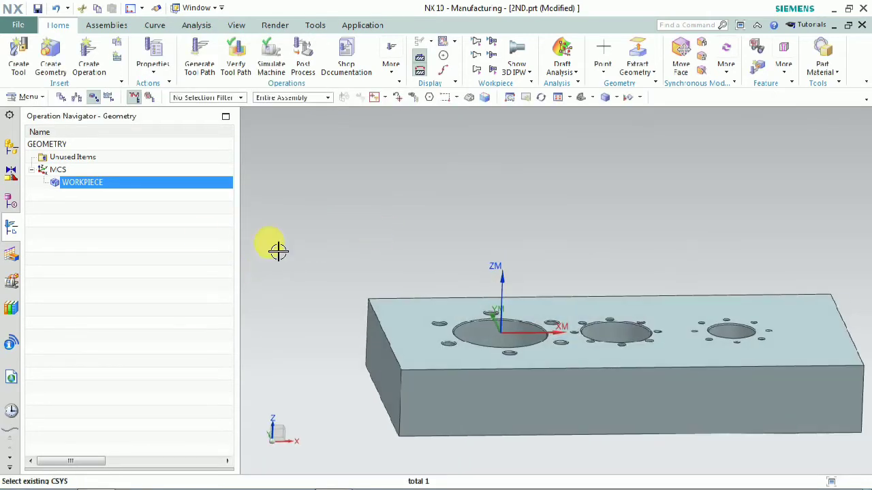
Insert a mill_planar Floor and Wall operation under WORKPIECE, keeping the name FLOOR_WALL
click(113, 208)
click(115, 186)
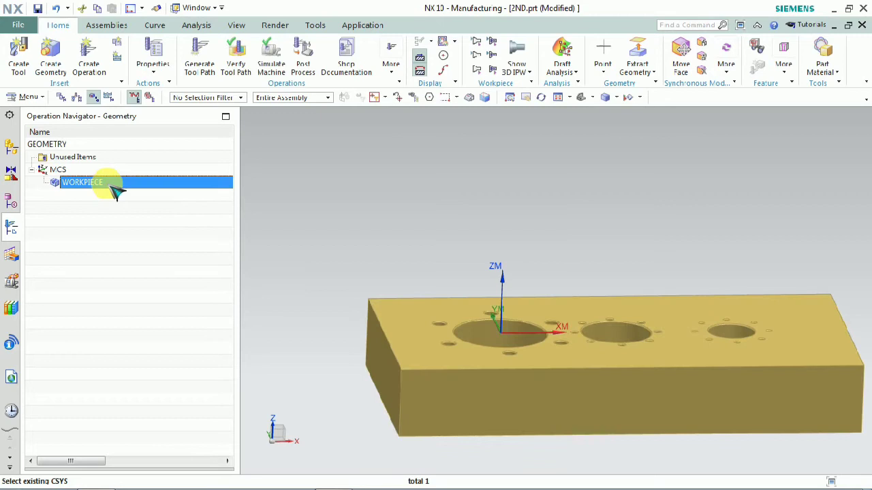
right_click(117, 193)
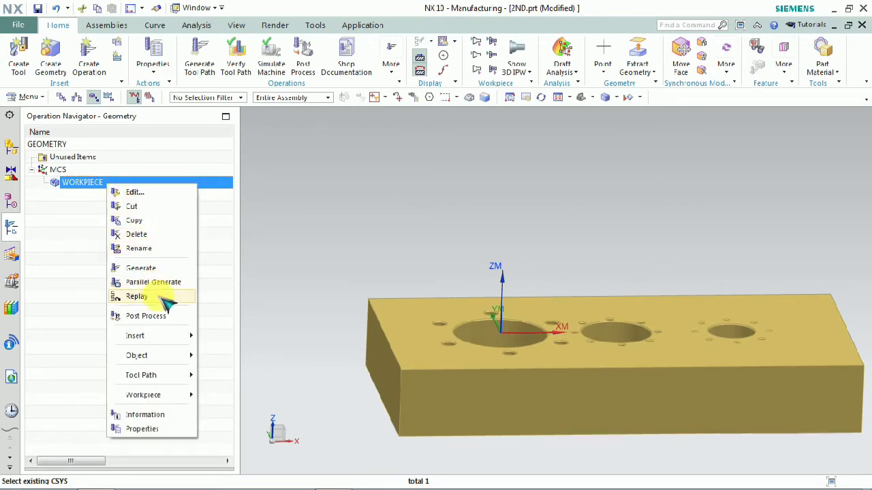
mouse_move(156, 339)
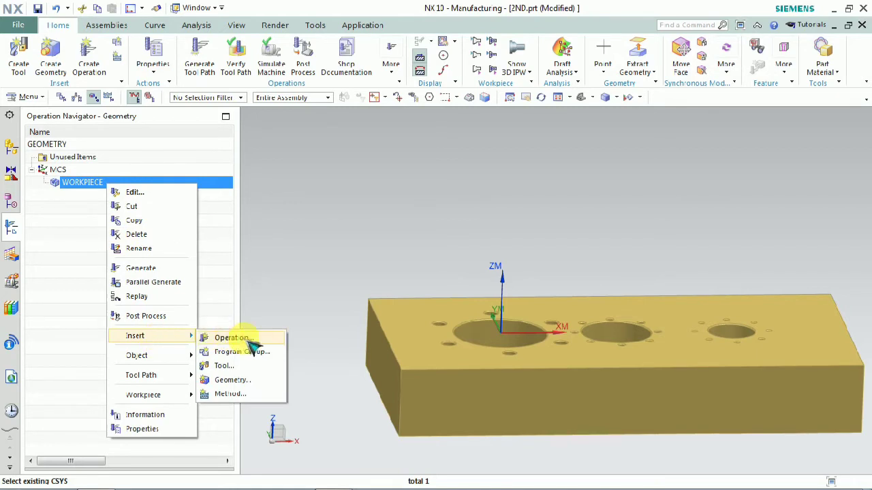
click(270, 341)
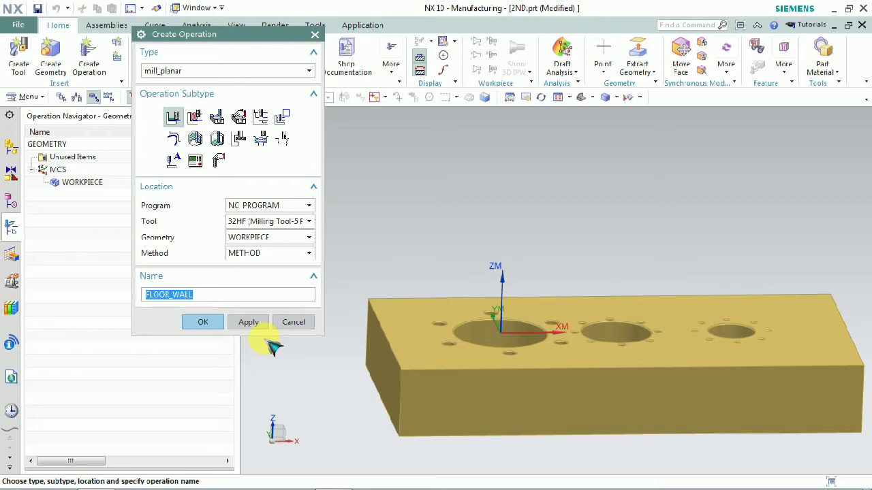
click(188, 71)
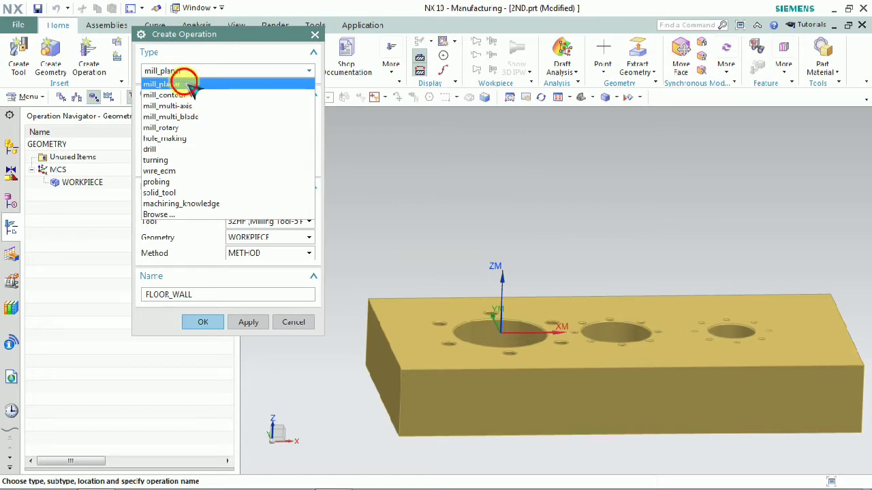
click(190, 85)
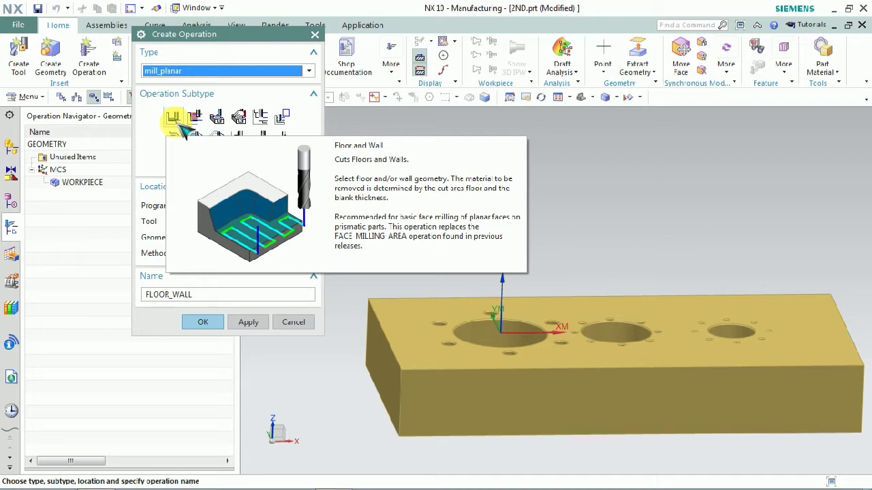
click(176, 121)
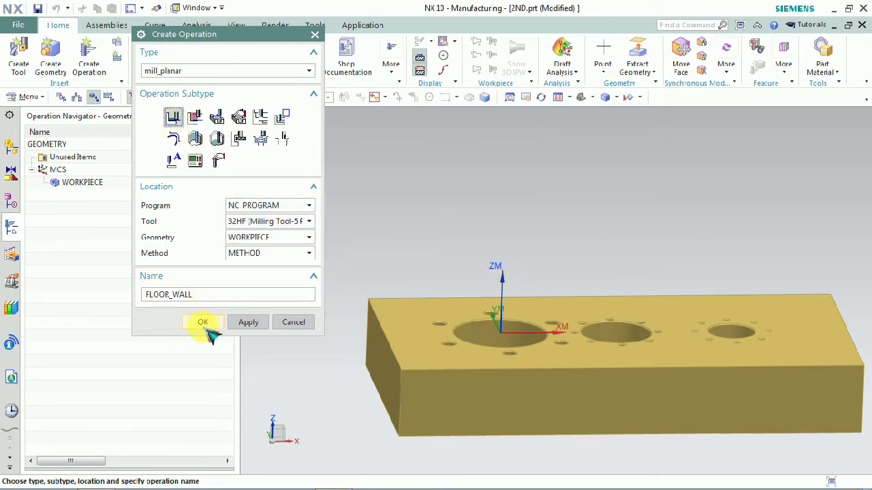
click(204, 325)
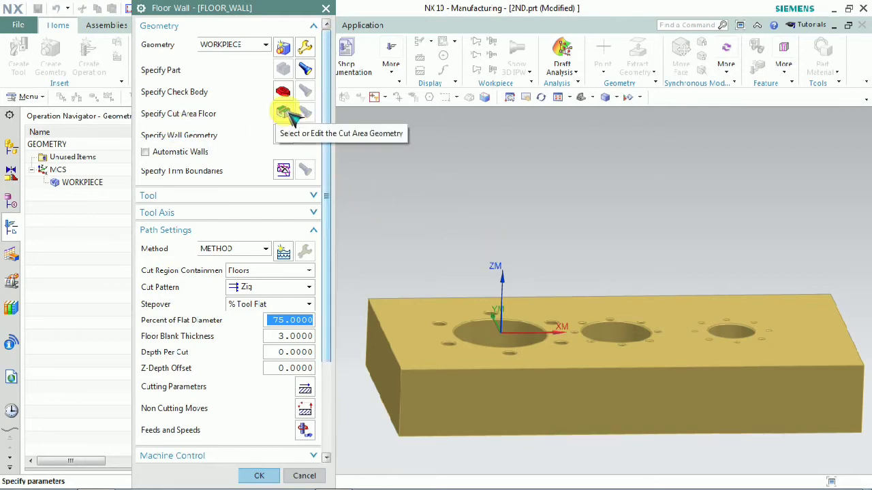
Specify the plate's top face as the operation's cut area floor
click(283, 112)
click(443, 307)
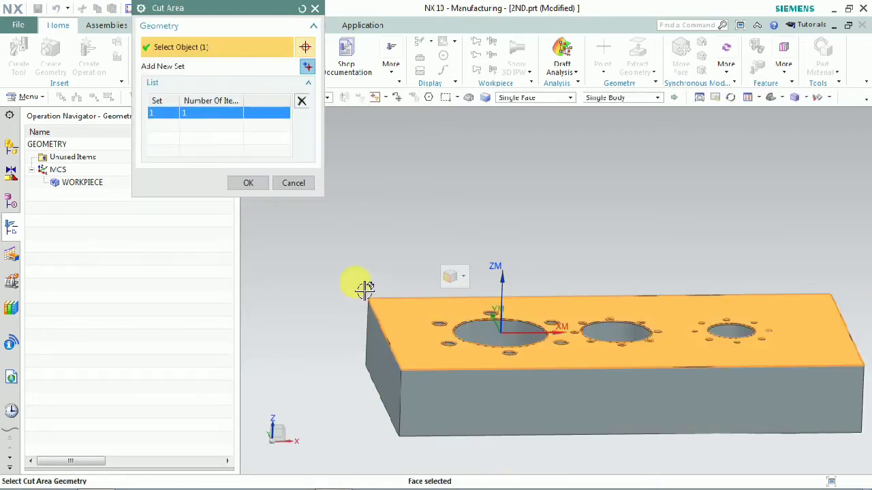
click(248, 183)
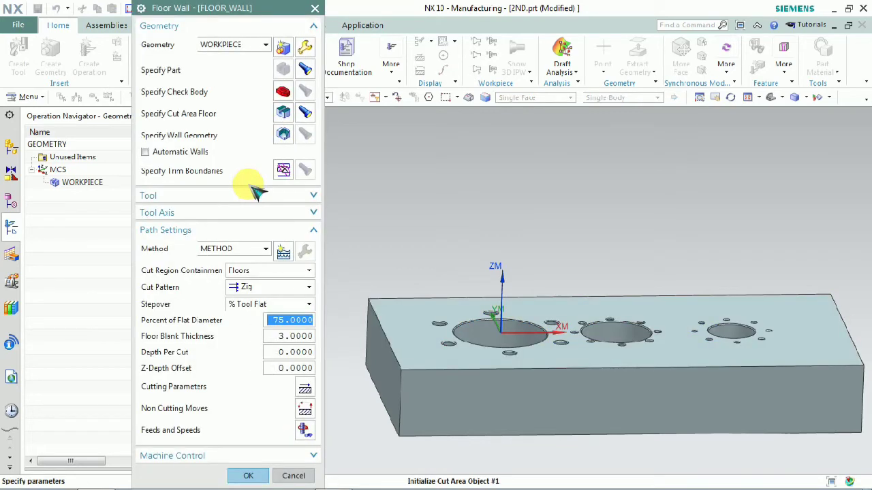
Create a new MILL tool for the operation and name it dia100facemill
click(210, 199)
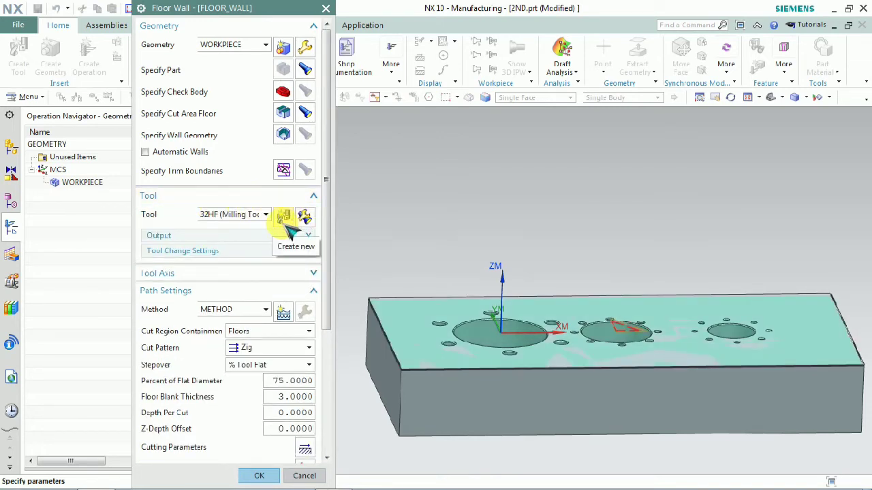
click(283, 217)
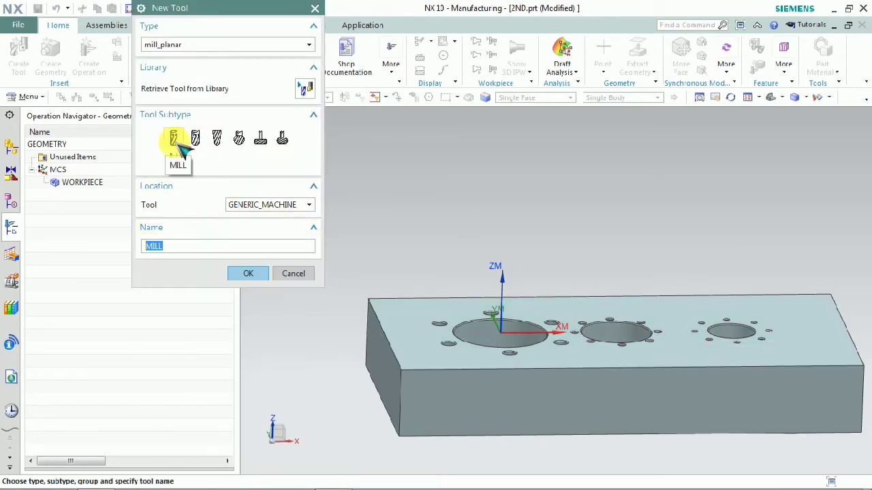
click(169, 247)
double_click(155, 249)
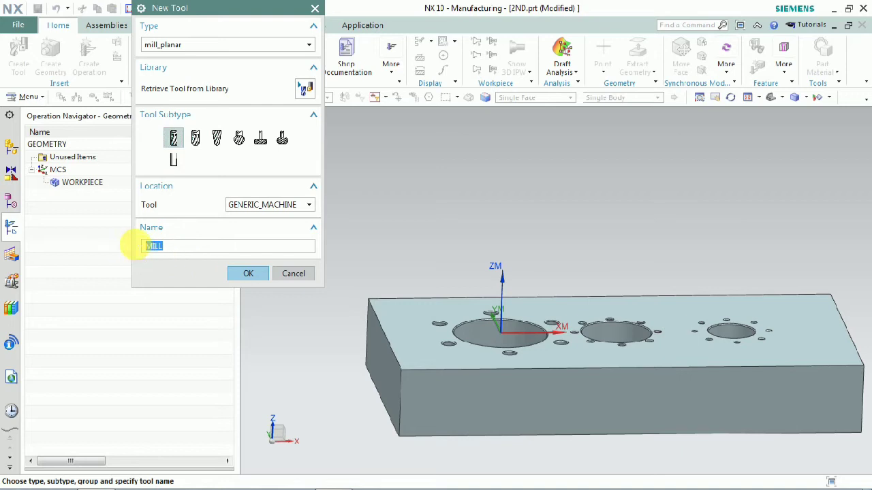
text(dia100facemill)
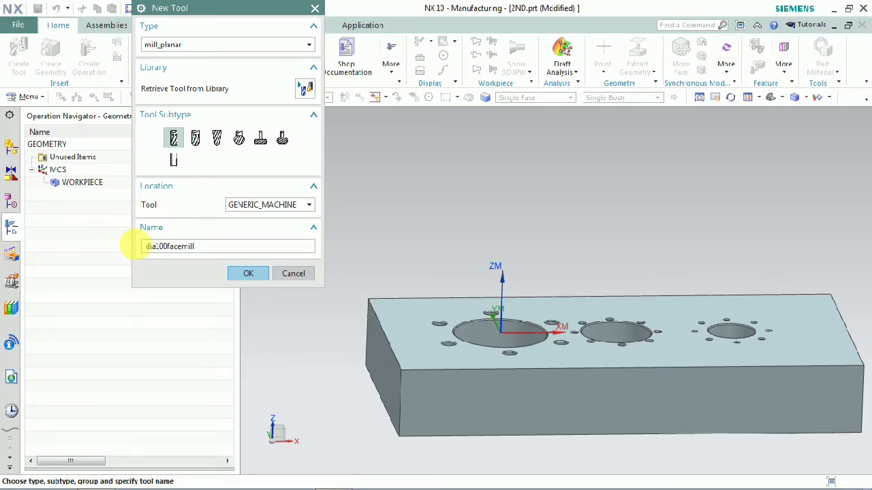
key(Return)
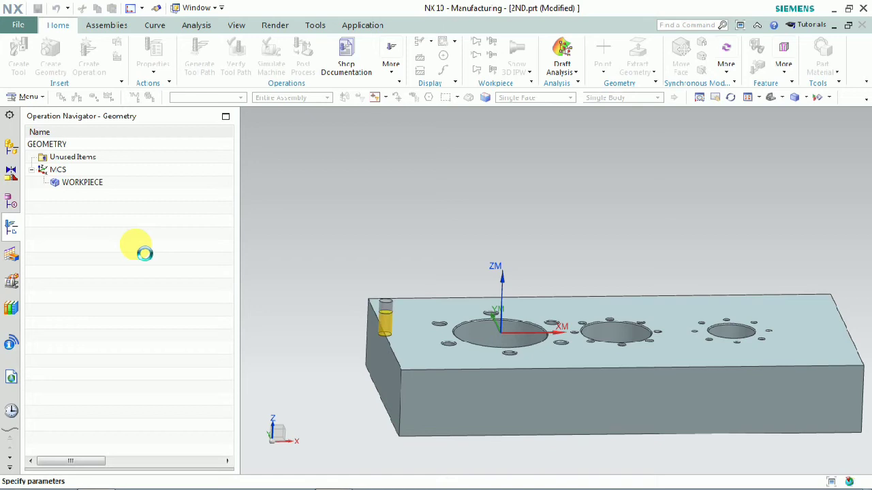
Set the milling tool's diameter to 100 and move the tool preview away from the plate's corner
text(10)
key(Tab)
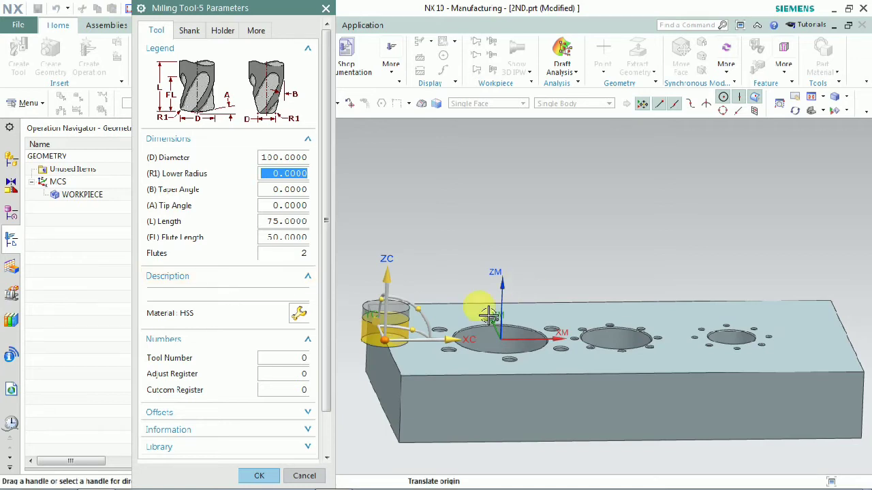
scroll(384, 331, up, 5)
scroll(426, 313, down, 5)
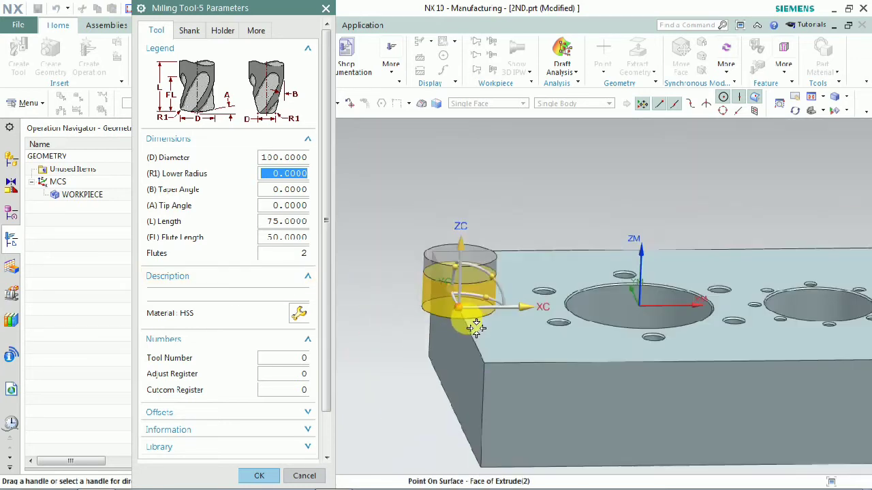
drag(470, 326, 383, 156)
scroll(409, 170, up, 4)
scroll(407, 160, up, 1)
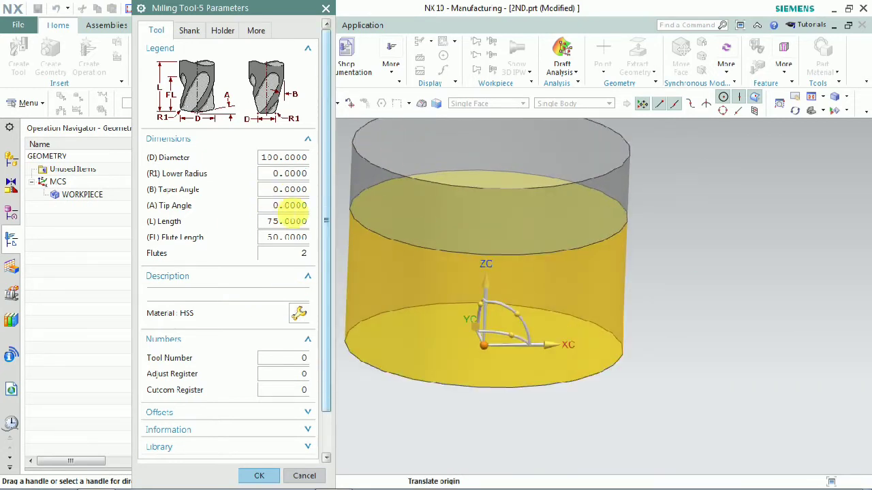
Set the milling tool's number of flutes to 10
click(285, 222)
key(Tab)
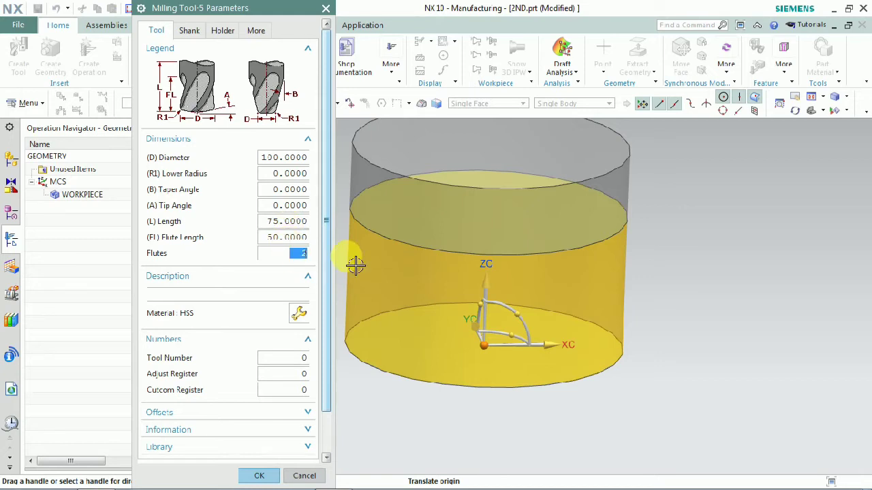
text(10)
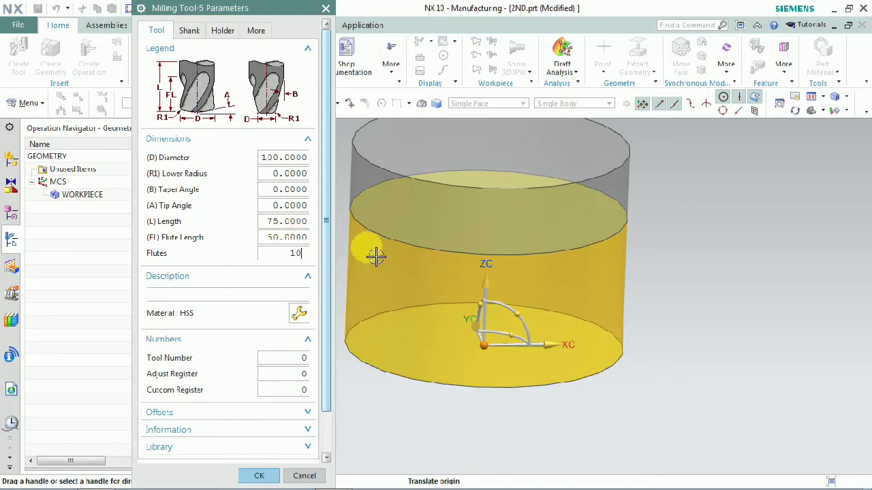
Set the tool number, adjust register and cutcom register all to 1
double_click(297, 361)
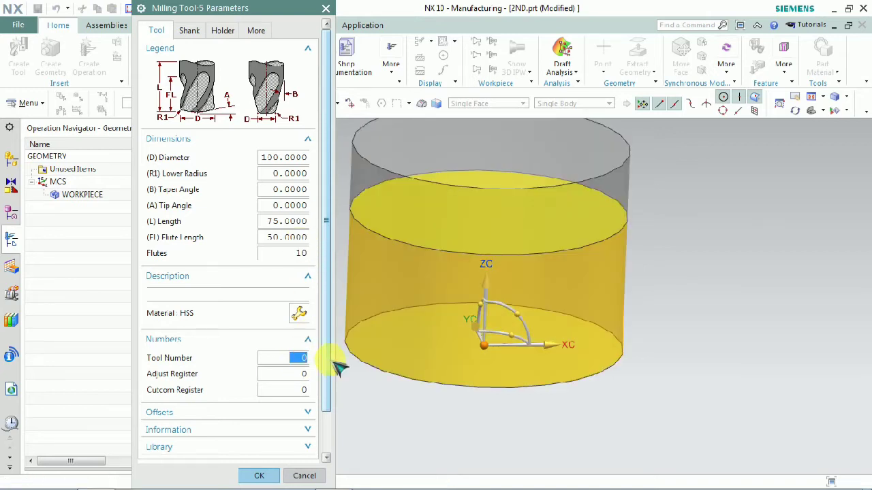
text(1)
key(Tab)
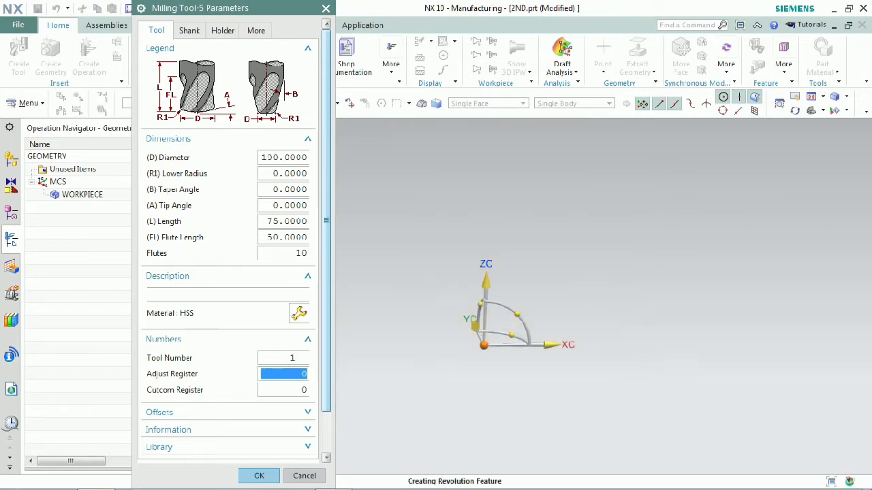
text(1)
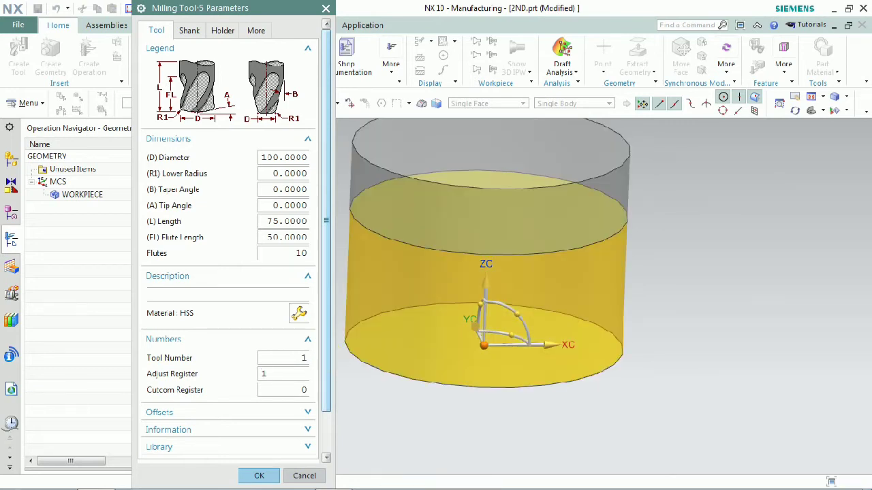
key(Tab)
text(1)
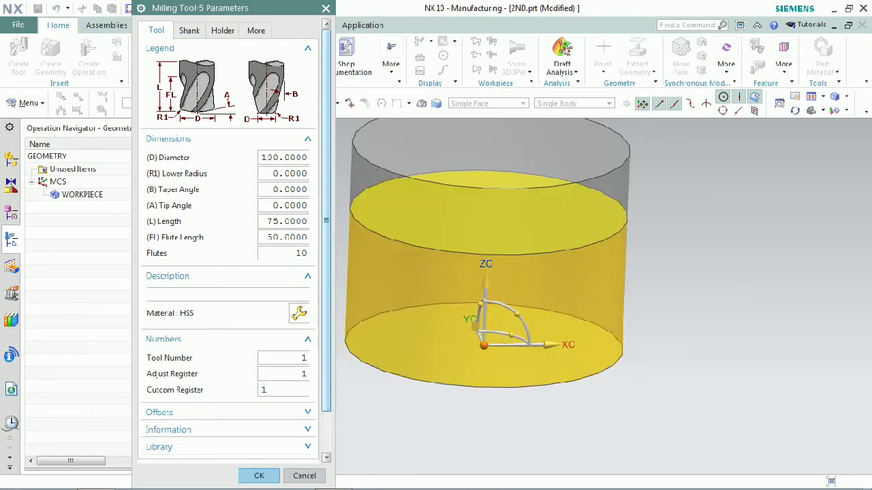
key(Tab)
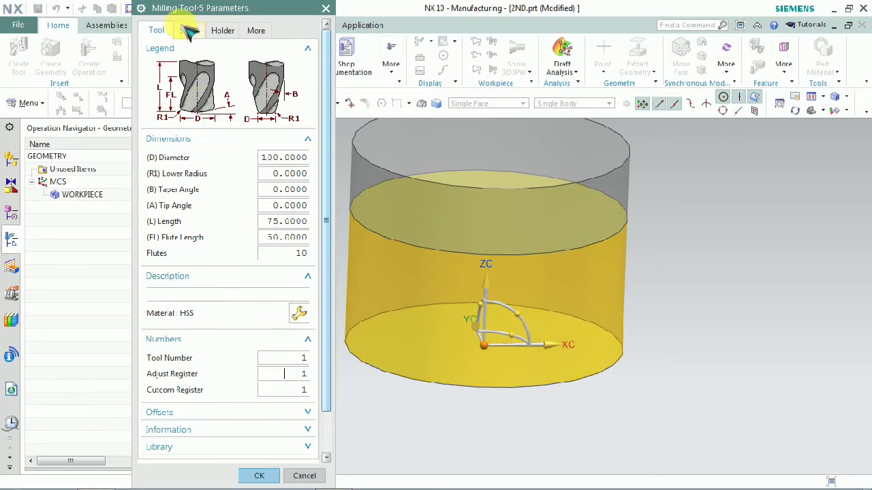
Define a tool holder step with lower diameter 125, length 100 and upper diameter 130
click(223, 31)
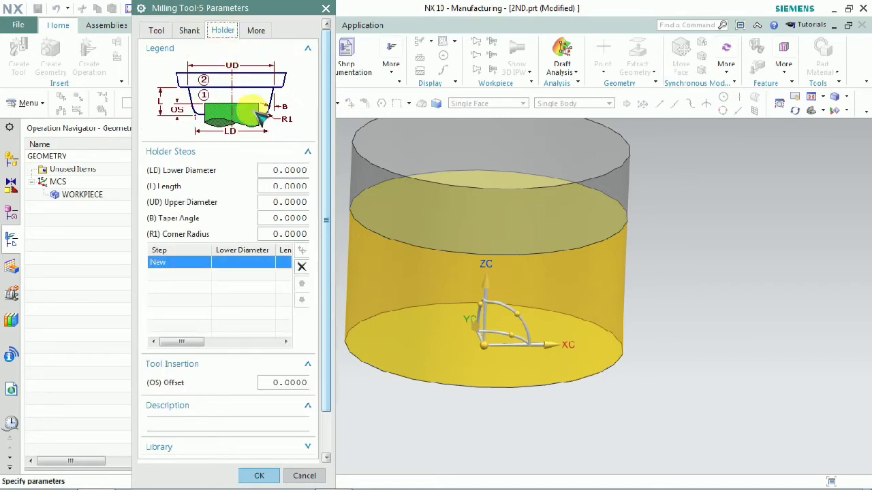
scroll(360, 249, down, 3)
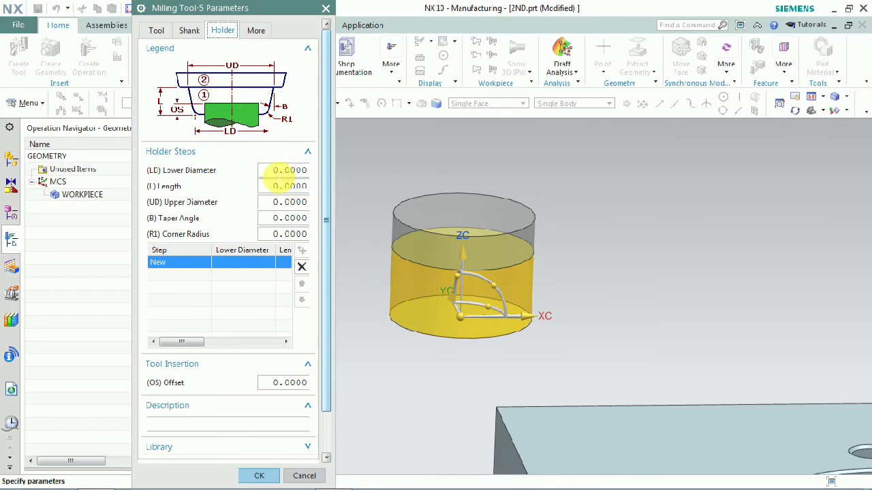
click(288, 171)
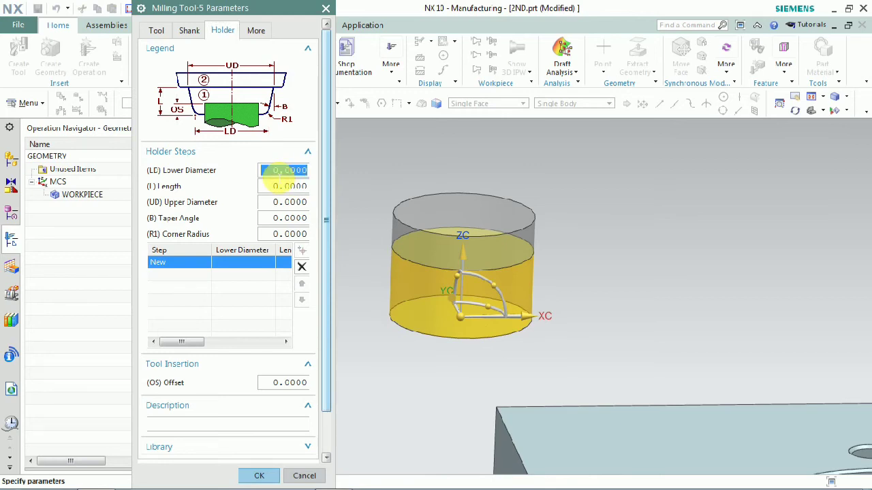
text(1)
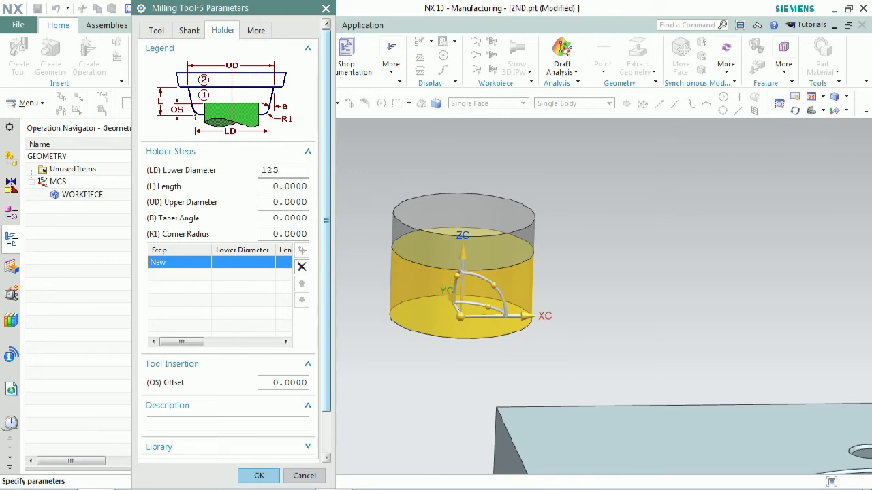
text(25)
click(283, 184)
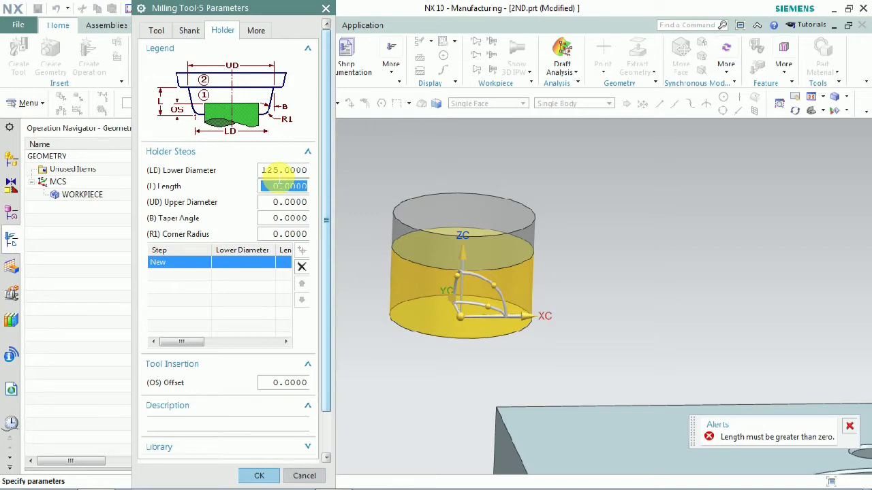
text(100)
click(283, 203)
text(1)
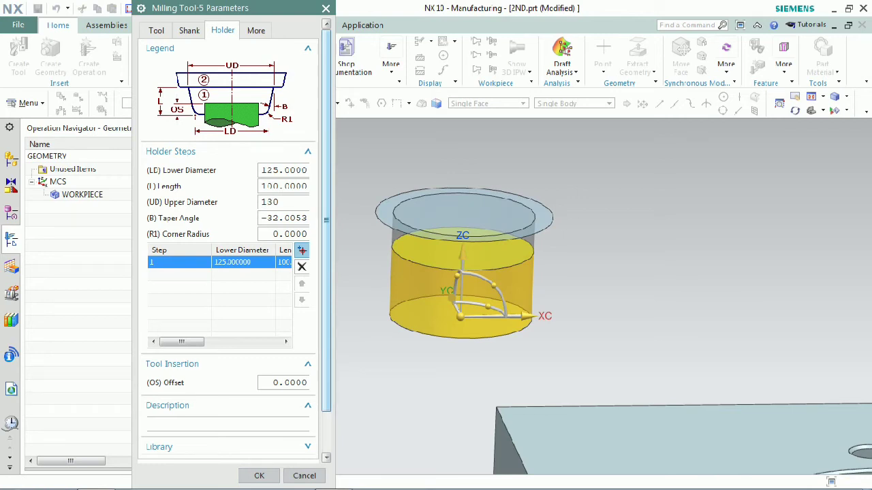
text(30)
key(Tab)
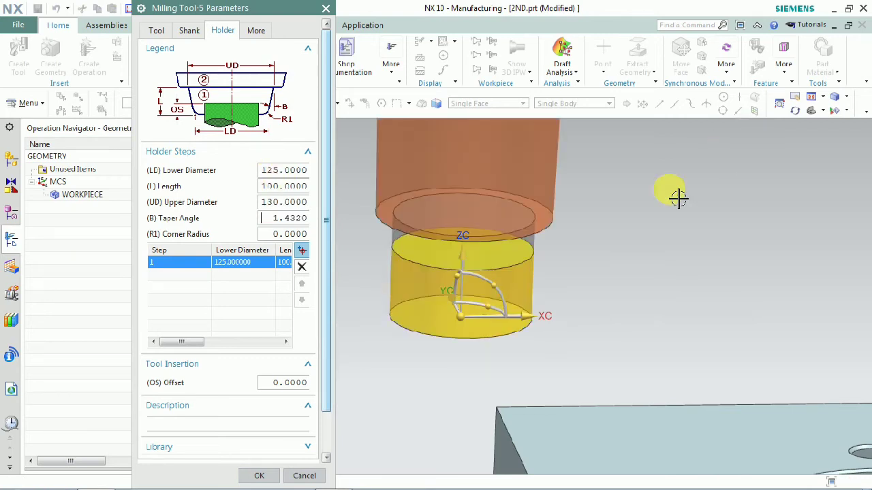
Accept the face mill's tool and holder parameters and return to the Floor Wall operation
scroll(450, 300, down, 3)
scroll(454, 305, up, 3)
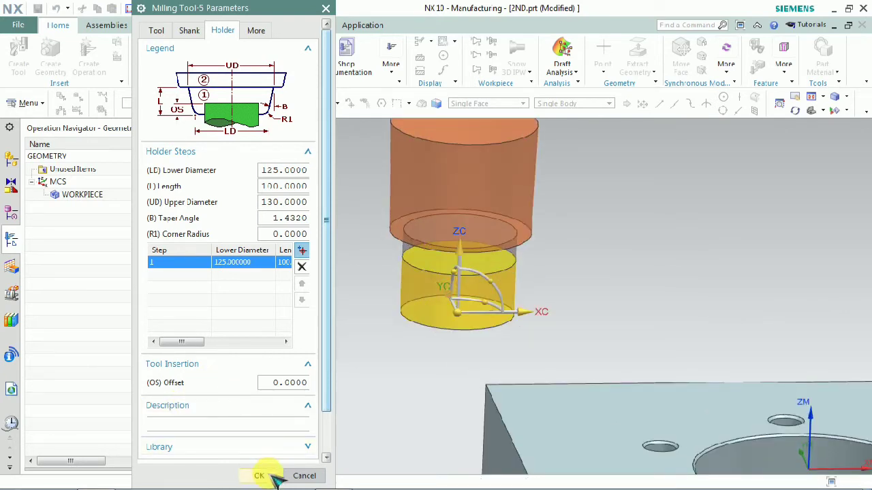
click(261, 476)
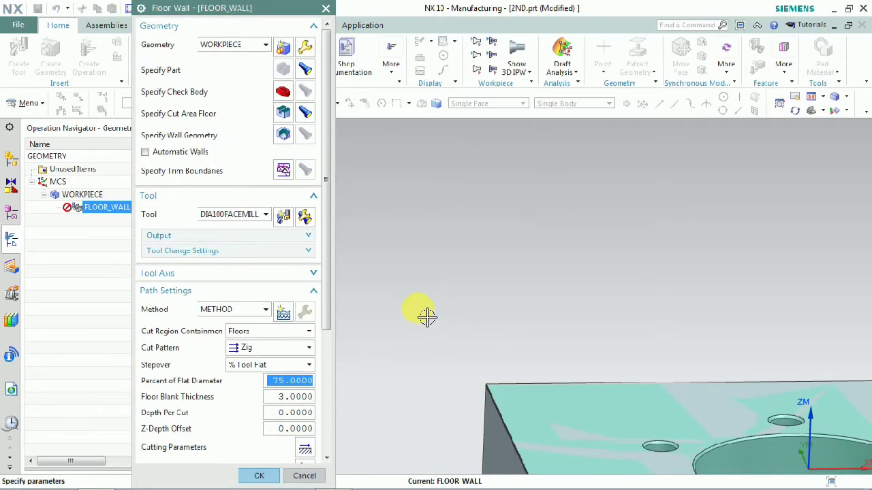
Set the Floor Wall operation's tool axis to +ZM Axis
scroll(427, 315, down, 3)
scroll(439, 350, up, 3)
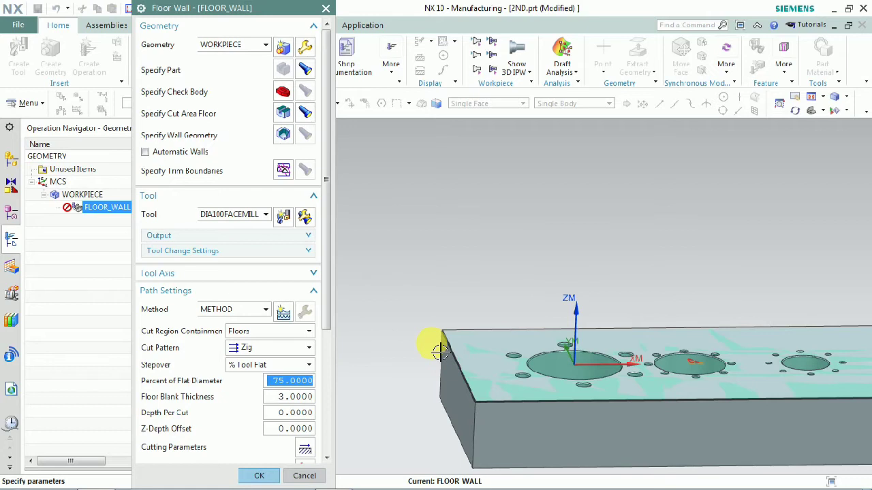
scroll(420, 269, down, 1)
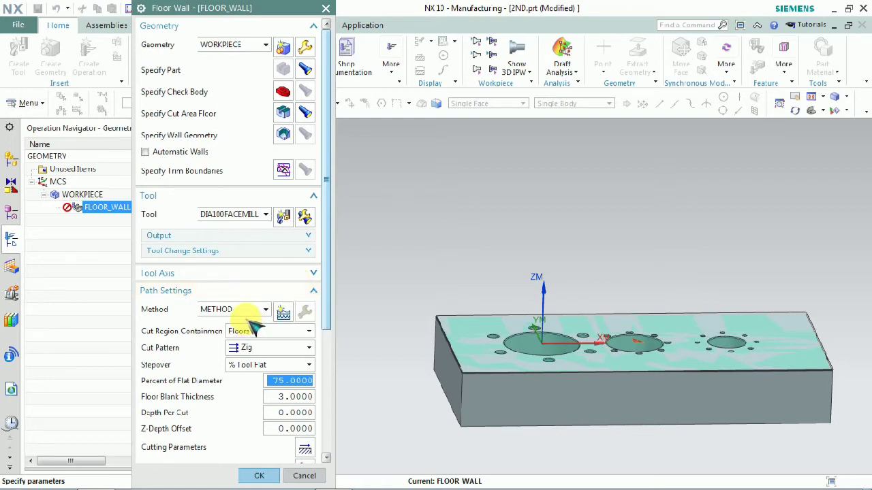
scroll(252, 324, down, 2)
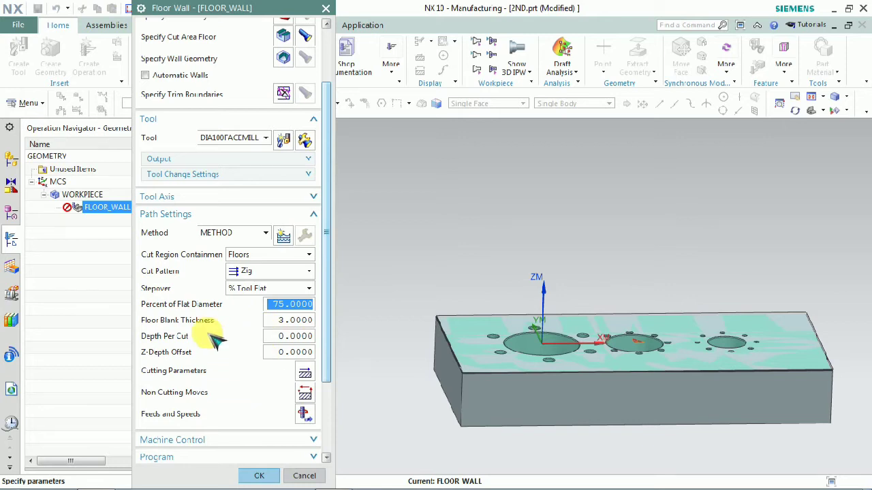
click(210, 197)
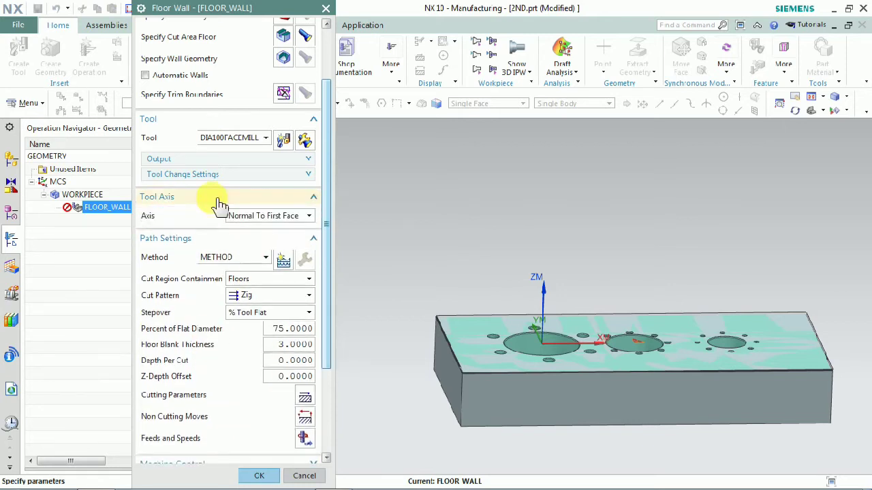
click(301, 216)
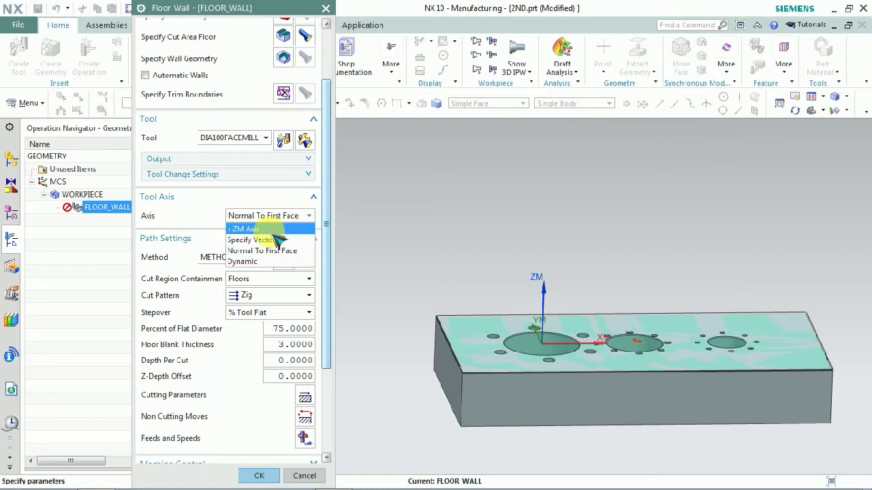
click(274, 230)
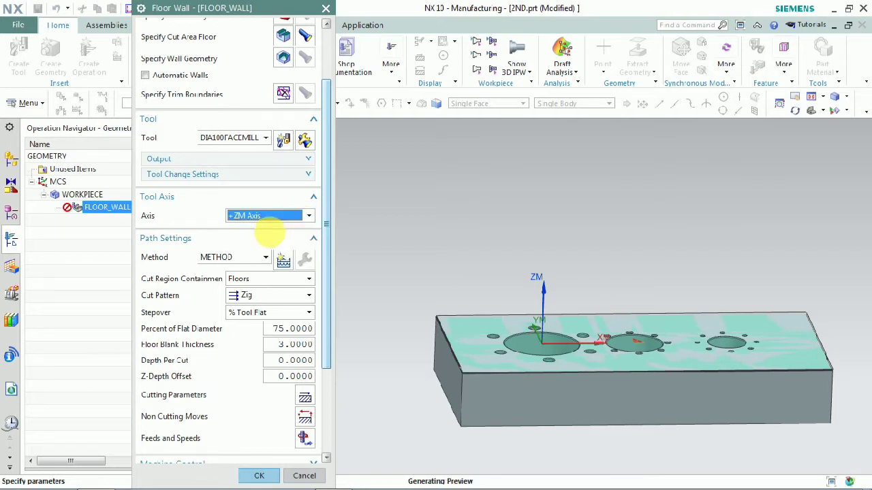
Choose Floors as the cut region containment and Zig as the cut pattern in the path settings
click(259, 280)
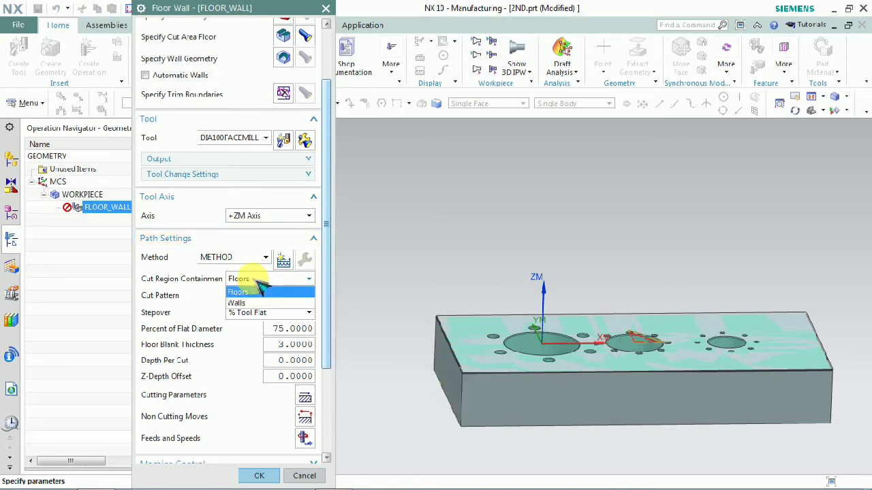
click(259, 281)
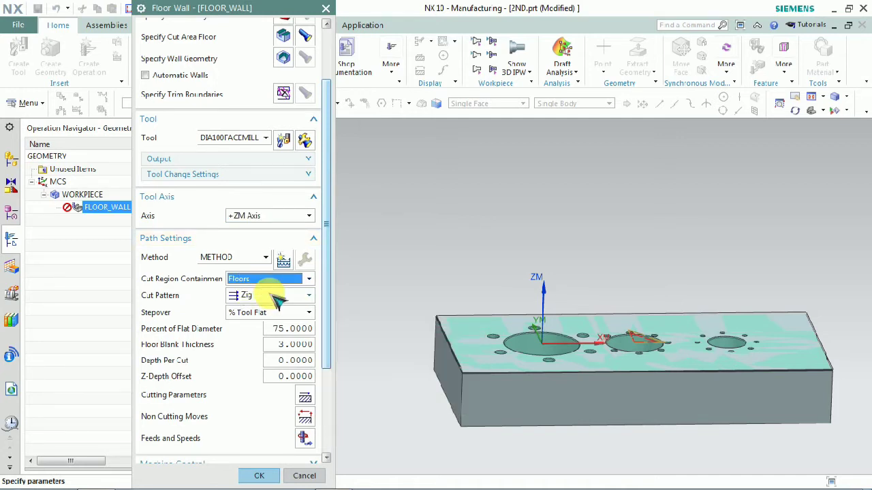
click(276, 300)
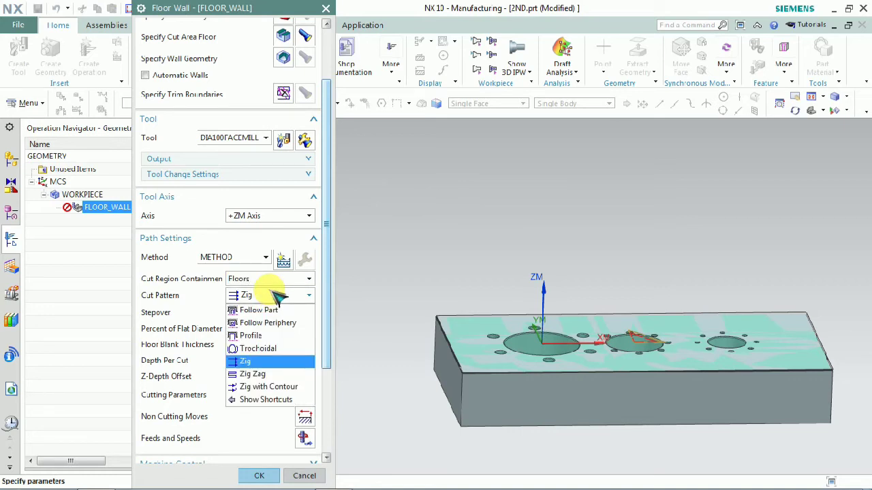
click(278, 298)
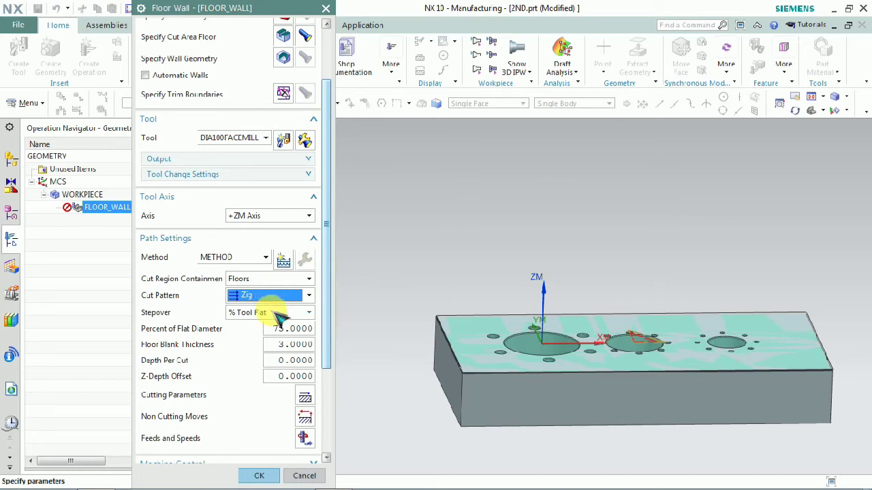
Generate the Zig tool path and accept the Floor Wall operation
scroll(252, 400, down, 4)
click(196, 427)
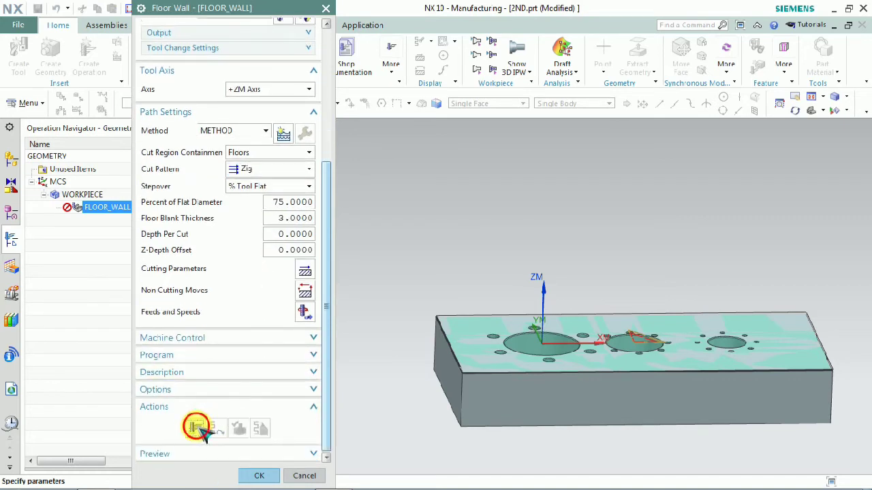
middle_click(196, 426)
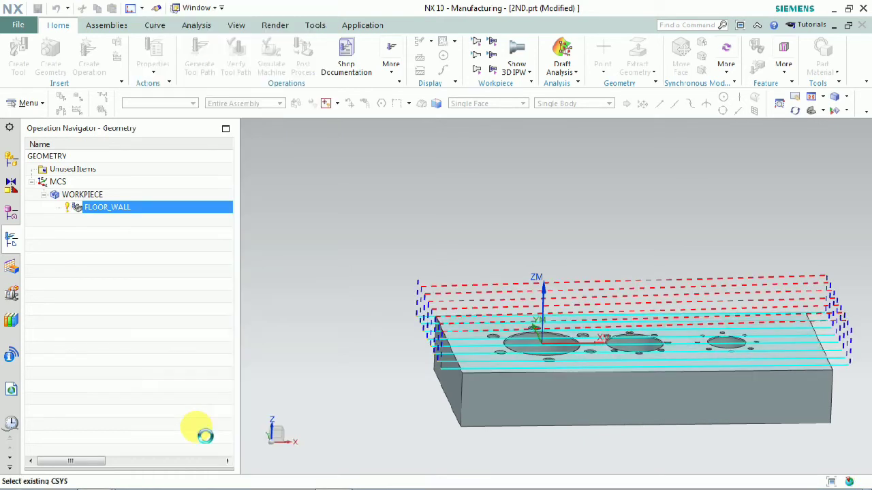
Reopen the Floor Wall operation from its tool path, inspect the path over the plate and start tool path verification
double_click(417, 321)
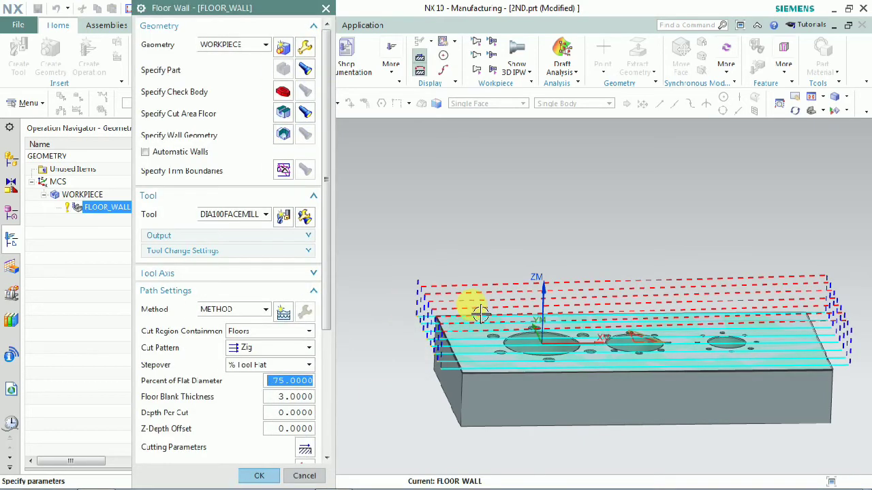
scroll(480, 314, down, 3)
middle_drag(470, 320, 467, 312)
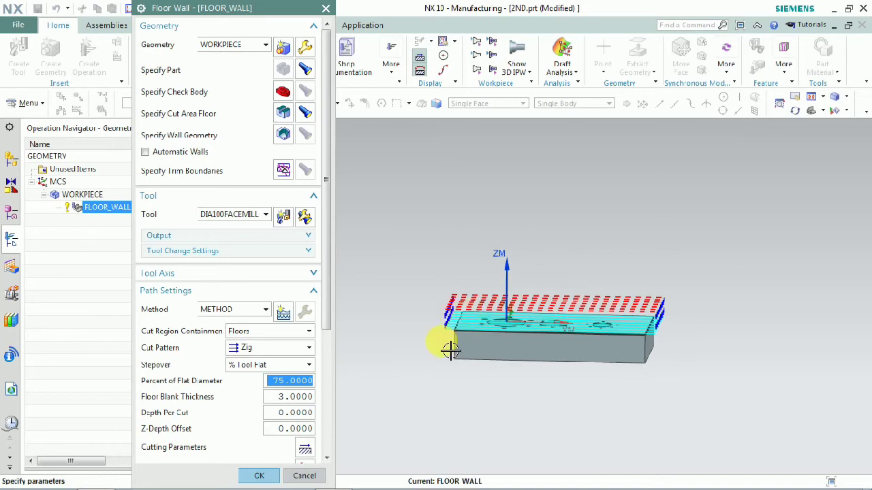
scroll(451, 350, up, 4)
scroll(472, 317, down, 3)
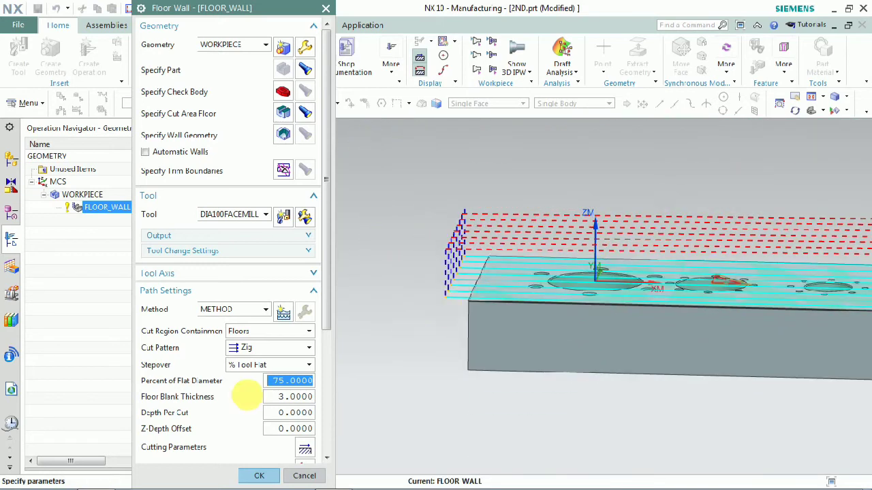
scroll(242, 405, down, 5)
click(241, 424)
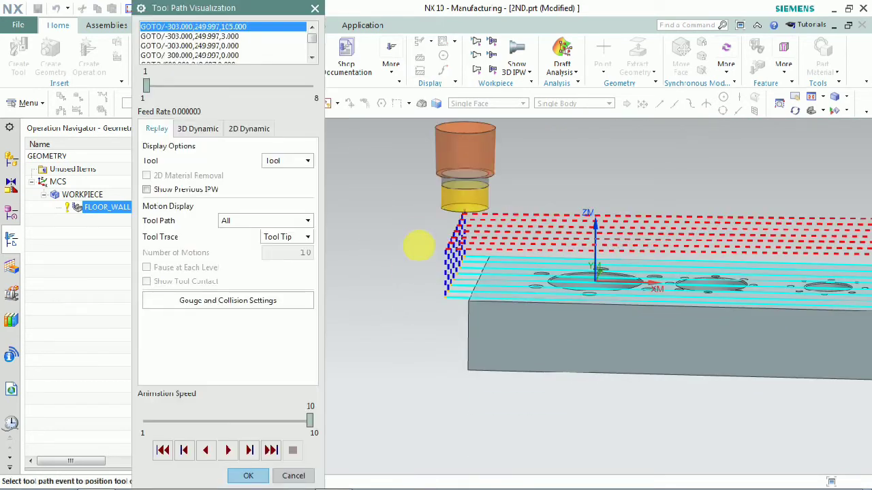
Play the Zig tool path's 3D Dynamic simulation at animation speed 4 and close the visualization
scroll(417, 245, down, 2)
middle_drag(430, 268, 463, 276)
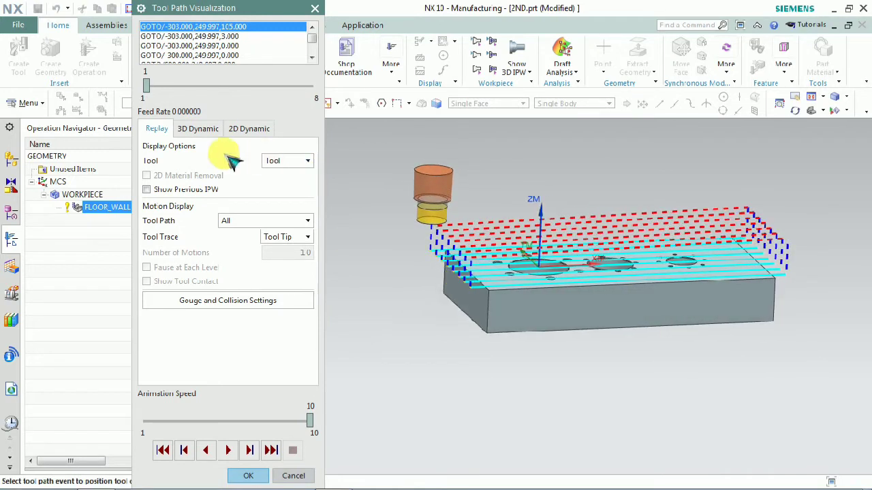
click(196, 128)
middle_drag(594, 237, 415, 329)
drag(309, 421, 200, 421)
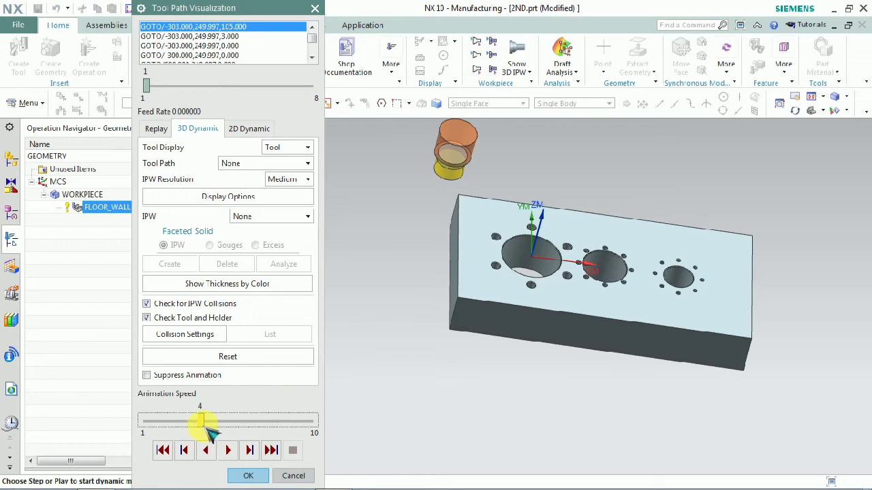
click(229, 451)
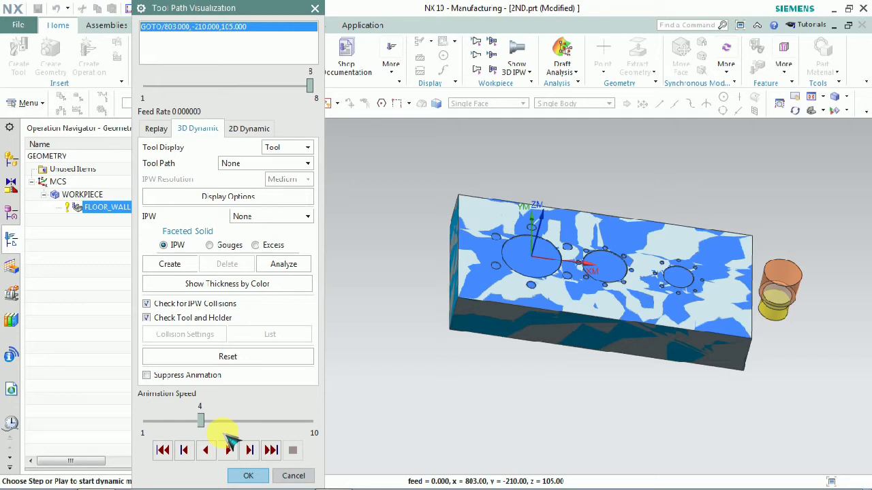
click(235, 474)
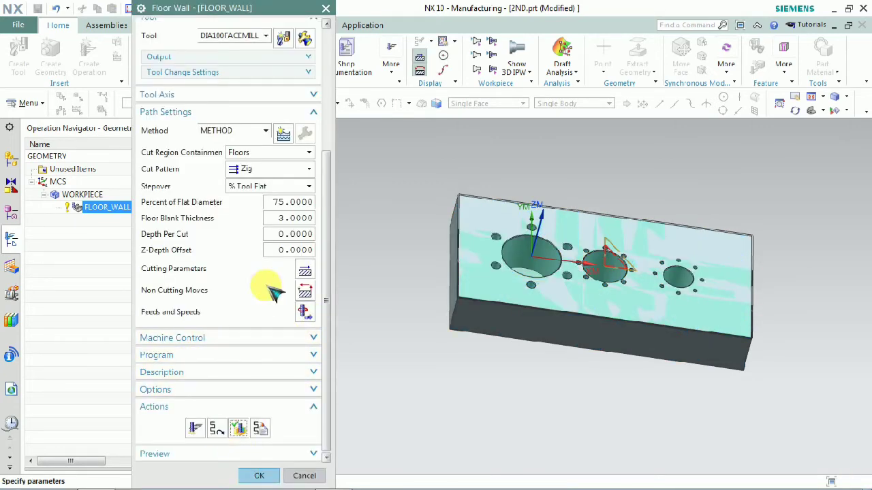
Change the operation's cut pattern to Follow Part and regenerate the tool path
scroll(266, 273, up, 3)
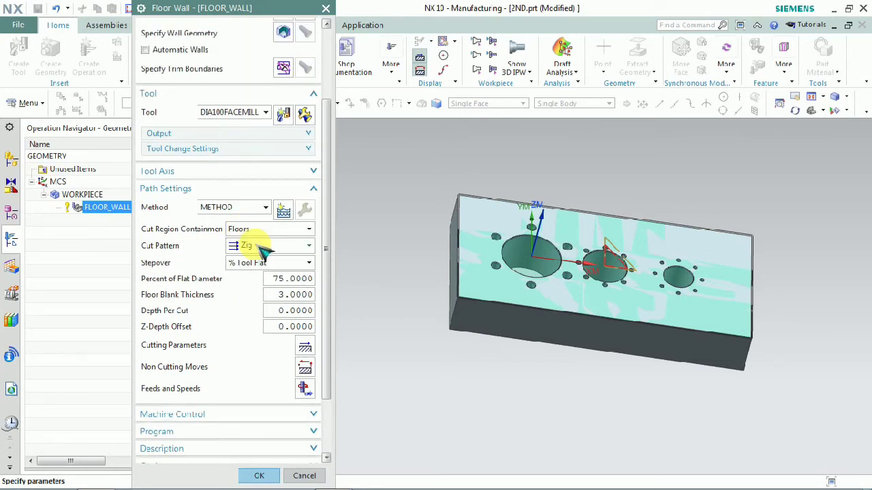
click(263, 247)
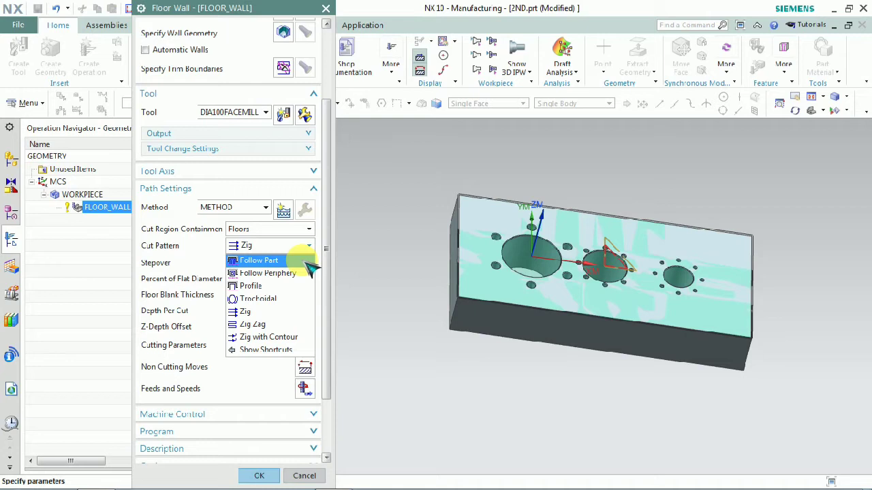
click(259, 260)
scroll(235, 349, down, 2)
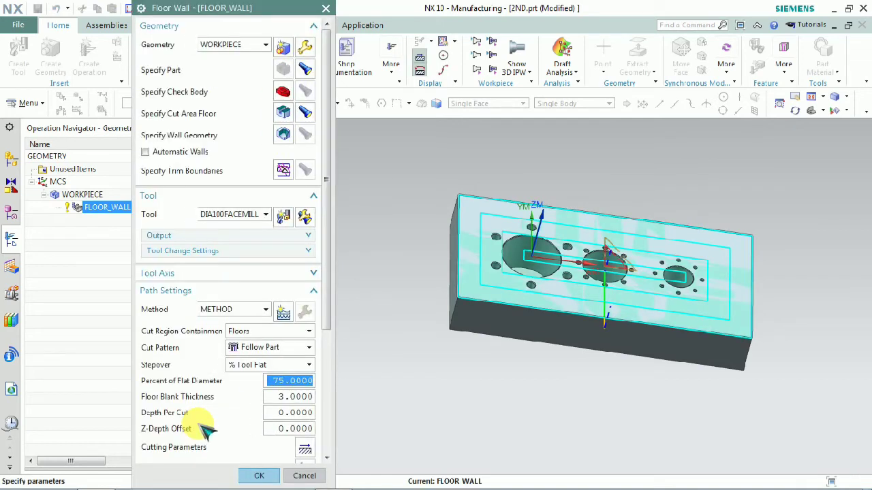
Verify the Follow Part tool path by playing its 3D Dynamic simulation with True Shading turned on
scroll(233, 399, down, 4)
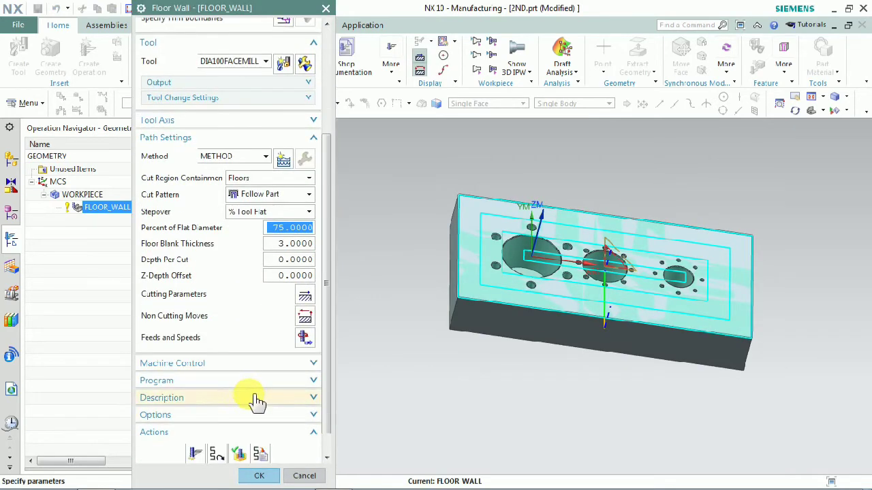
click(239, 454)
middle_drag(540, 333, 565, 329)
right_click(381, 201)
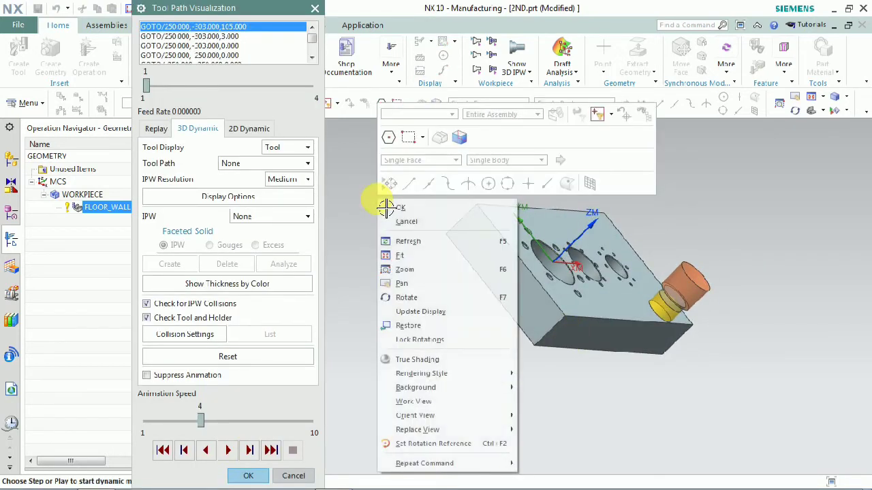
click(409, 359)
mouse_move(408, 359)
middle_down()
mouse_move(497, 194)
mouse_move(572, 290)
mouse_move(526, 272)
mouse_move(530, 284)
mouse_move(347, 392)
middle_up()
click(228, 450)
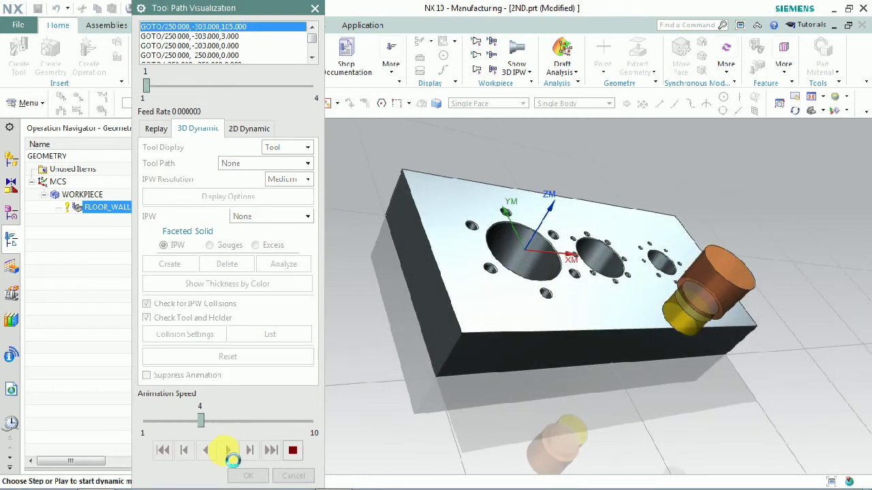
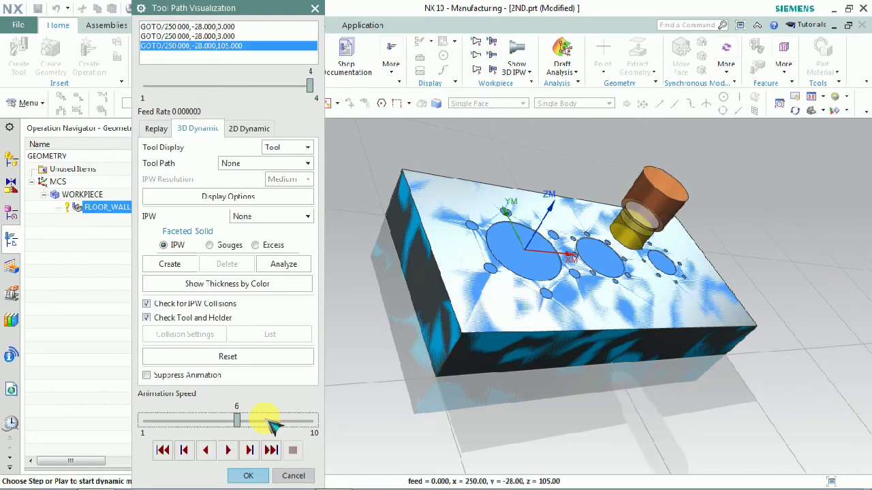
click(248, 476)
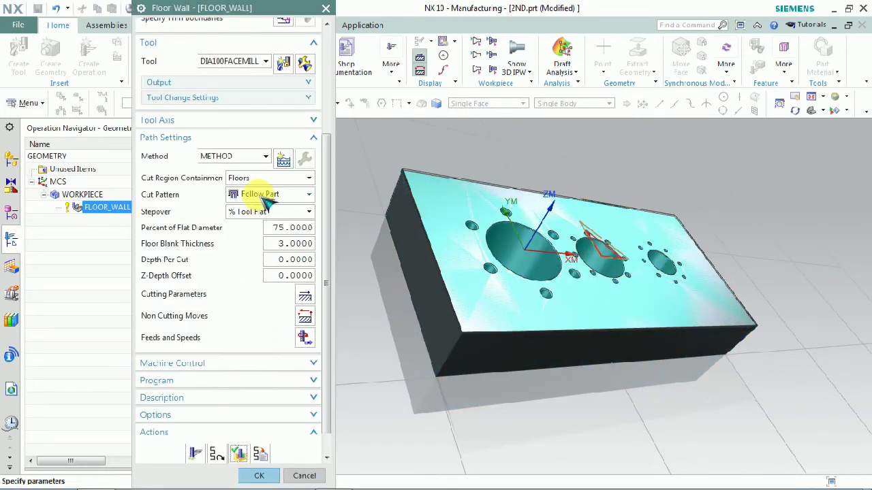
Change the operation's cut pattern to Follow Periphery and regenerate the tool path
click(264, 197)
click(270, 223)
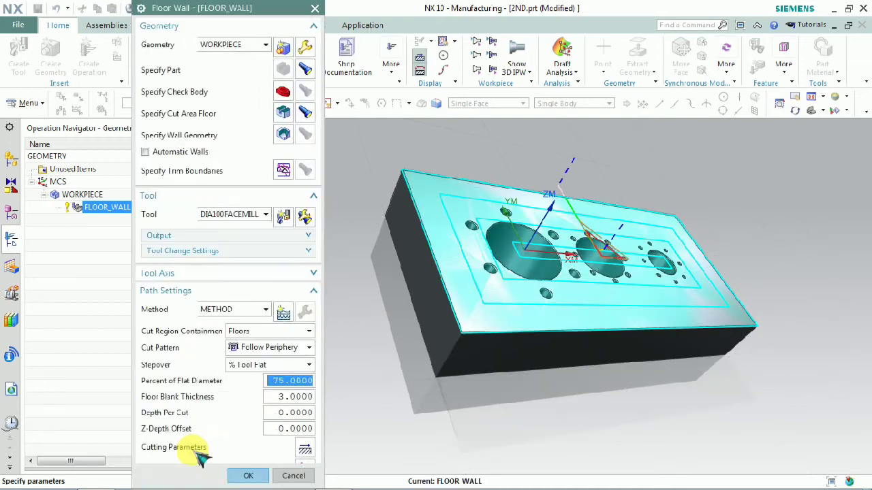
Verify the Follow Periphery tool path by playing its 3D Dynamic simulation, and close the visualization
scroll(237, 407, down, 5)
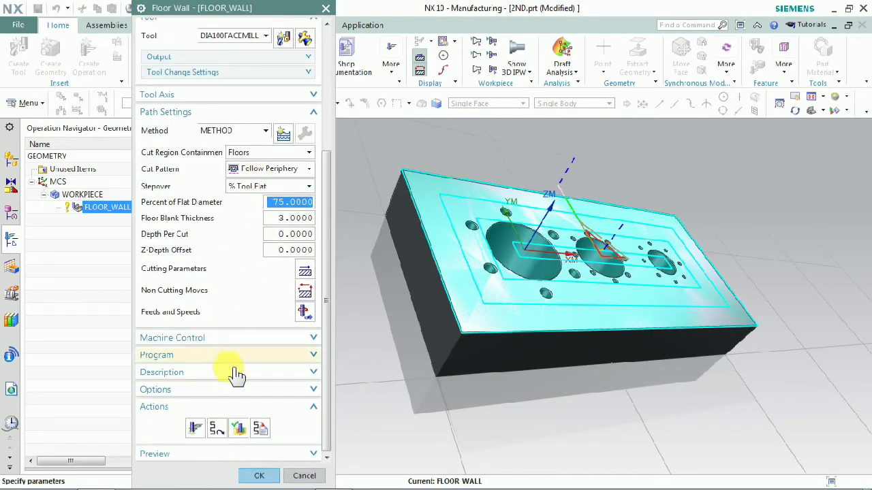
click(238, 428)
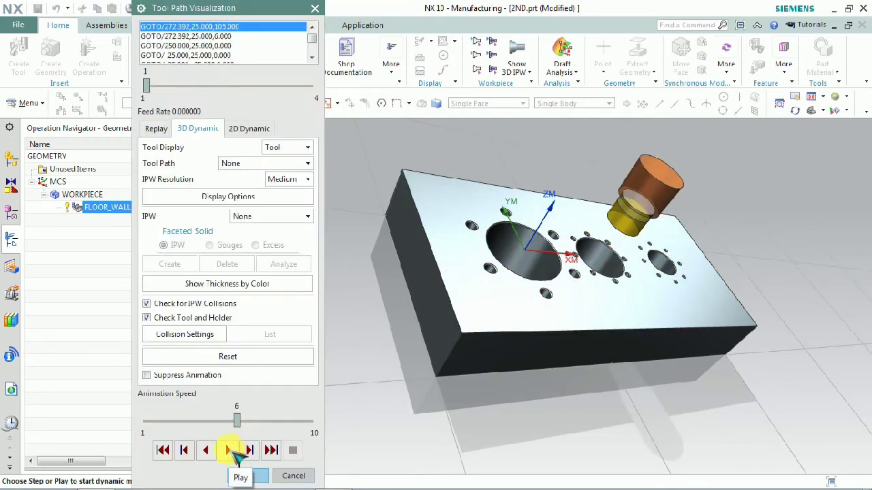
click(228, 450)
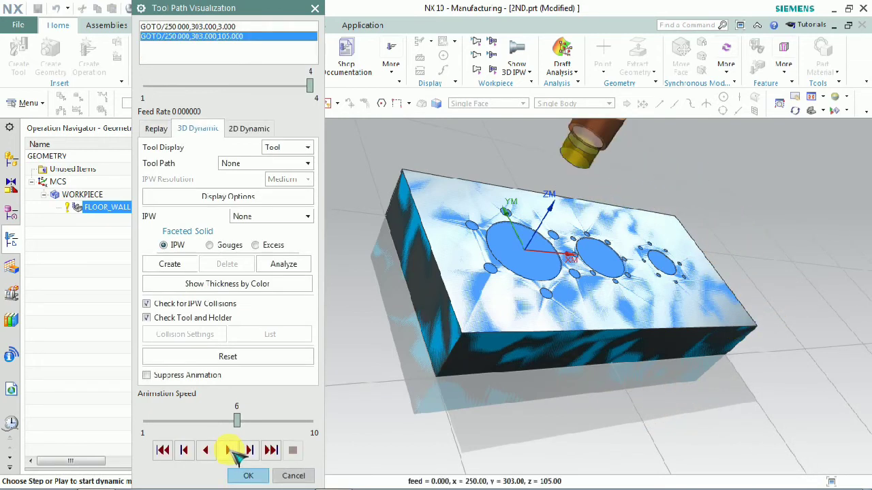
click(258, 474)
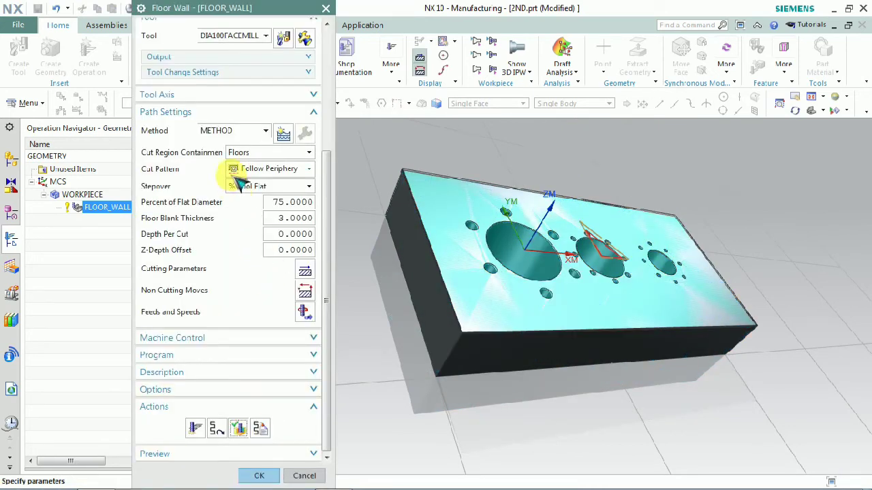
Set the pattern direction to Inward in the operation's cutting parameters and regenerate the Follow Periphery tool path
click(304, 271)
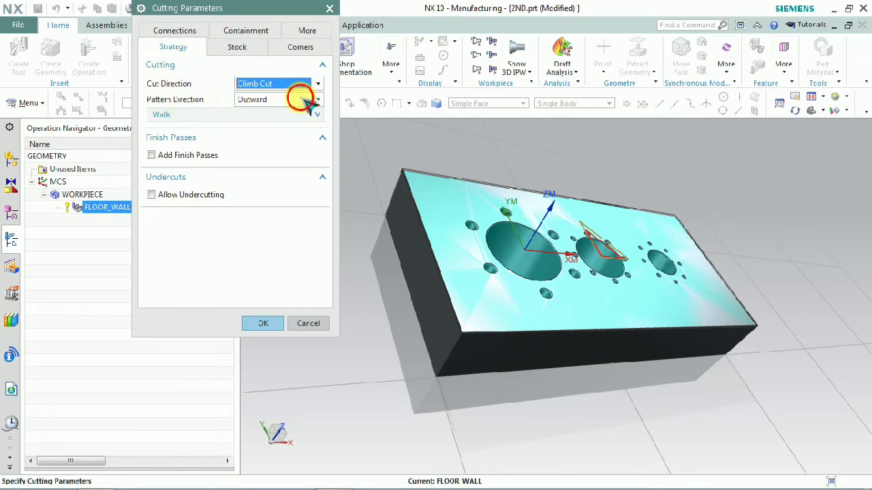
click(307, 101)
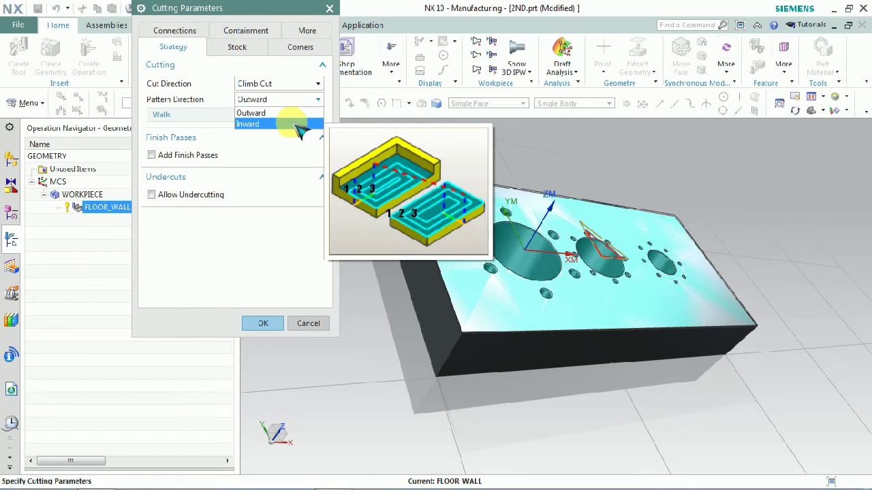
click(300, 125)
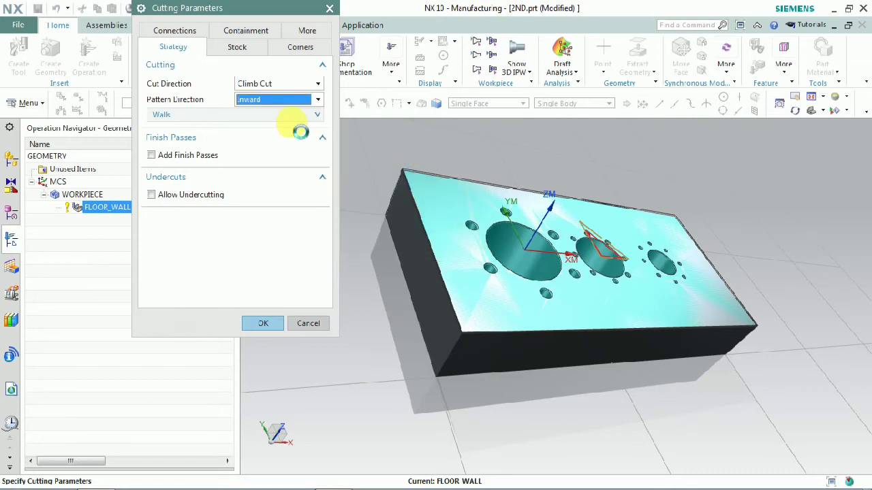
click(264, 324)
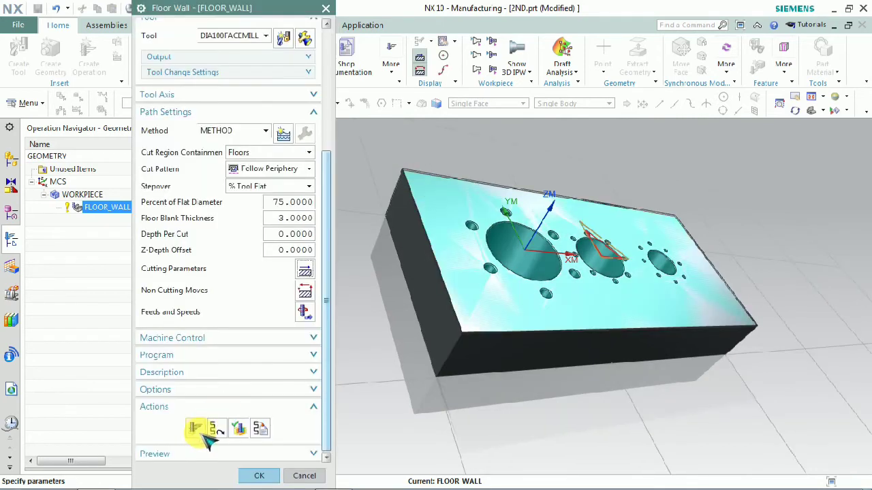
middle_click(197, 429)
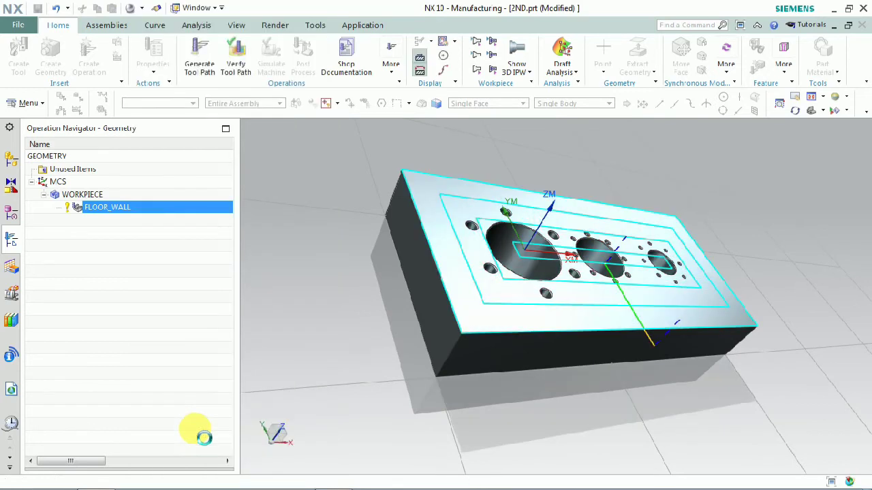
Verify the inward Follow Periphery tool path by playing its 3D Dynamic simulation, and close the visualization
scroll(235, 439, down, 5)
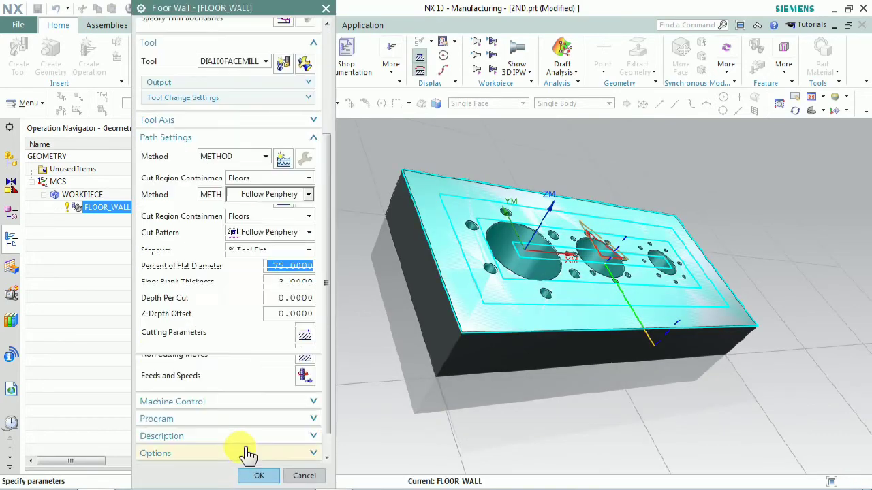
click(239, 428)
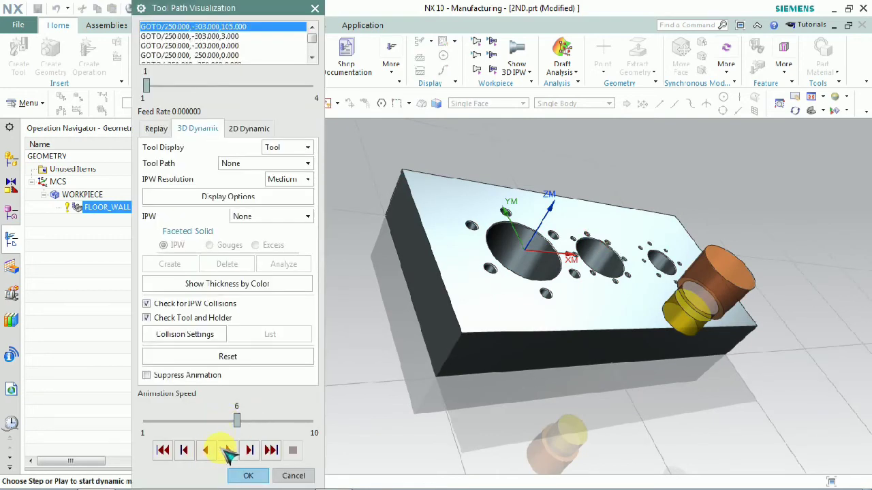
click(227, 450)
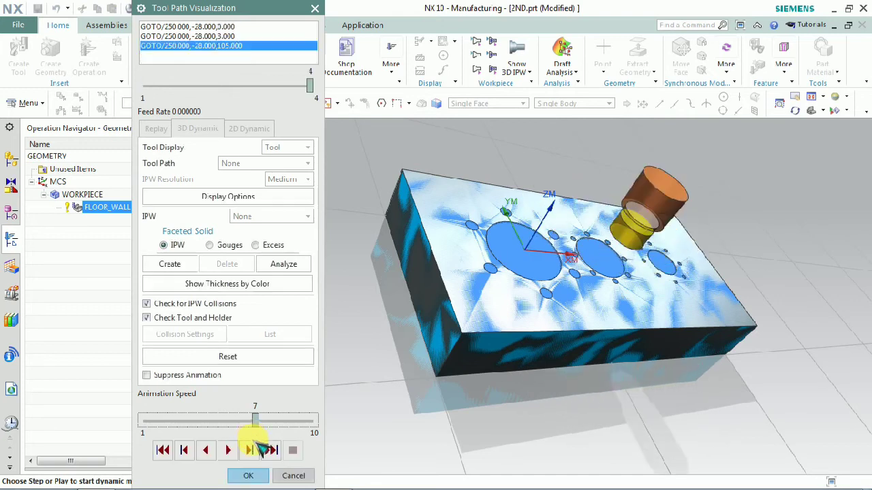
click(250, 476)
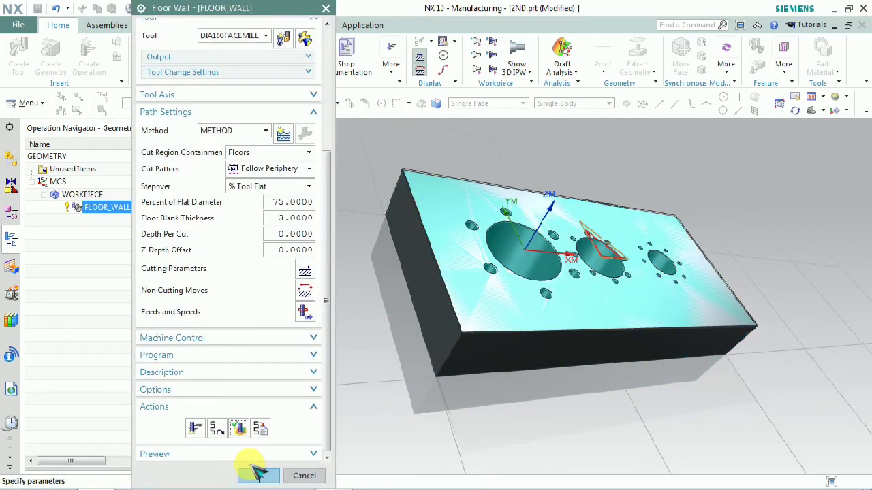
Try to generate the tool path with the Profile cut pattern
click(252, 171)
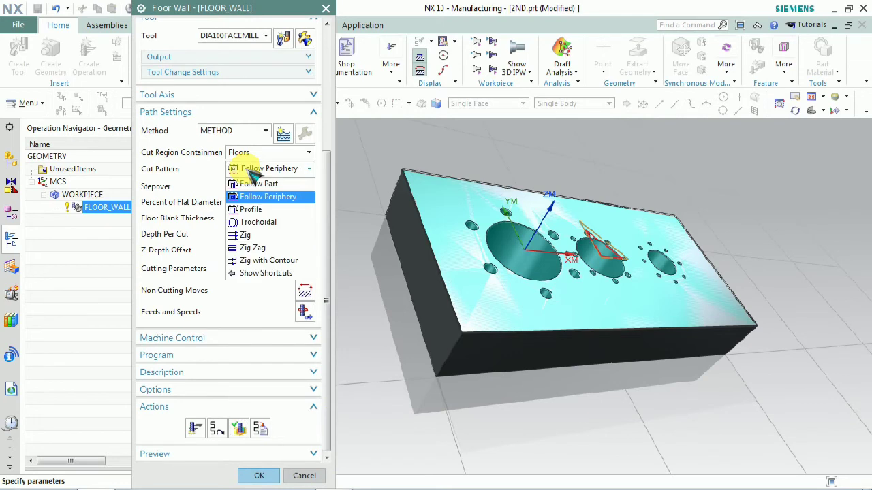
click(257, 211)
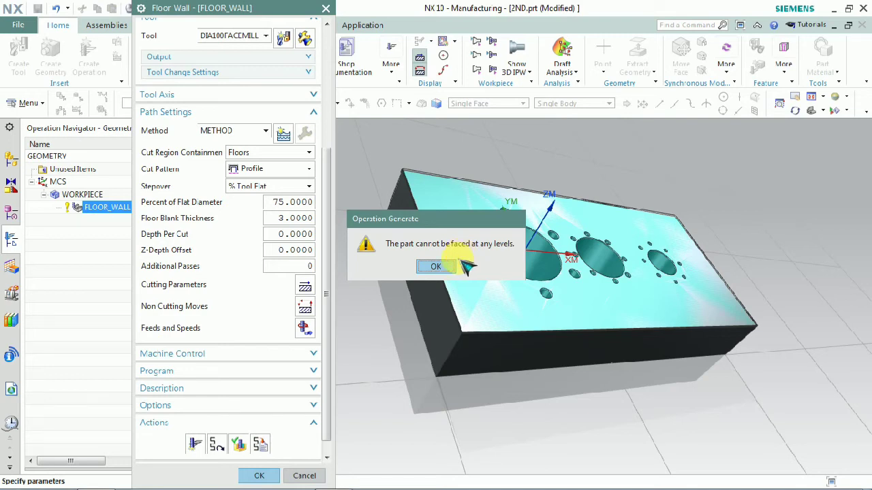
click(436, 266)
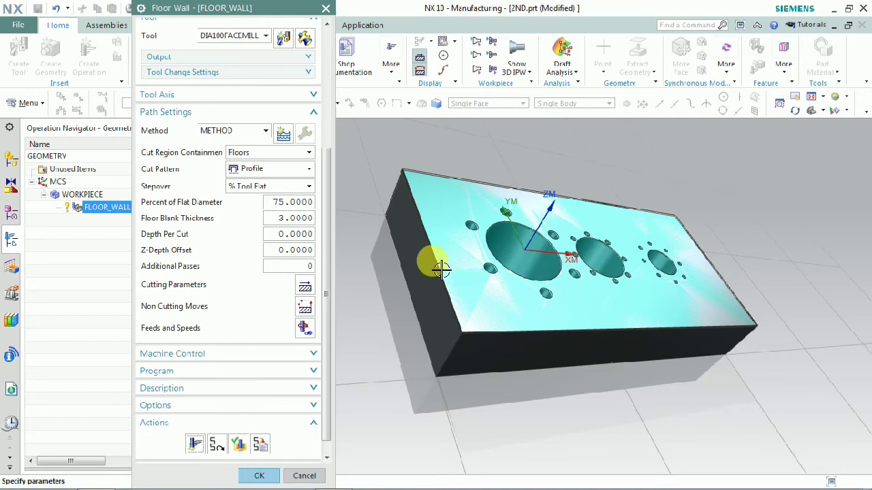
Change the operation's cut pattern to Trochoidal and regenerate the tool path
click(294, 171)
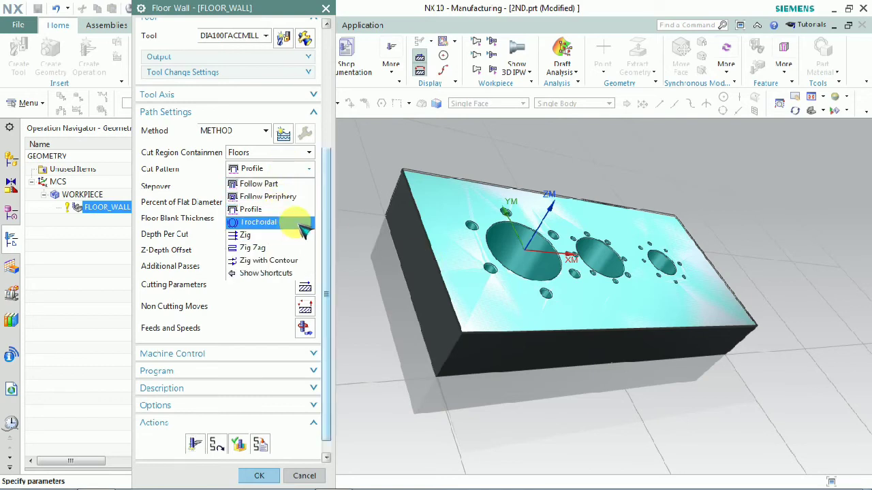
click(301, 226)
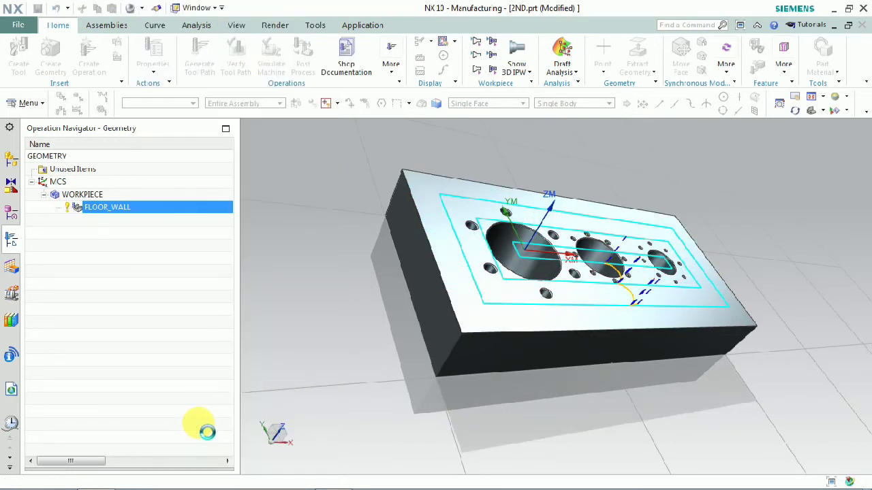
Verify the Trochoidal tool path by playing its 3D Dynamic simulation, slowing the animation speed to 5, and close the visualization
scroll(245, 440, down, 5)
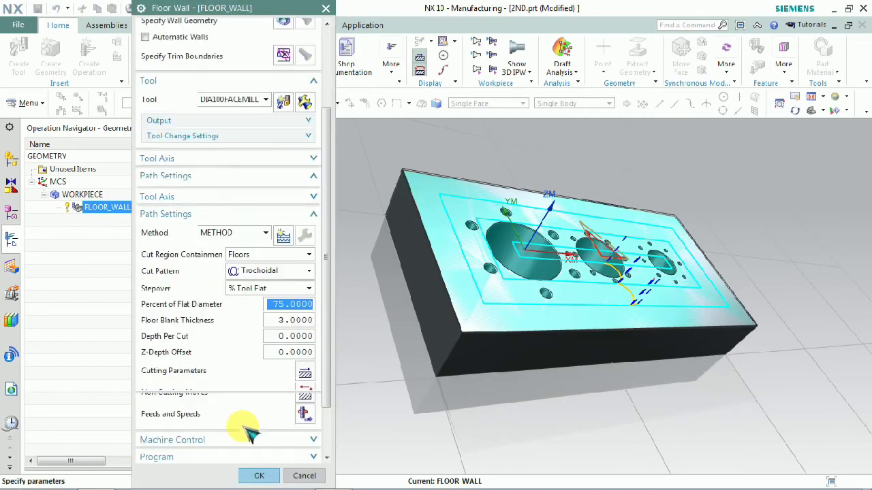
click(245, 431)
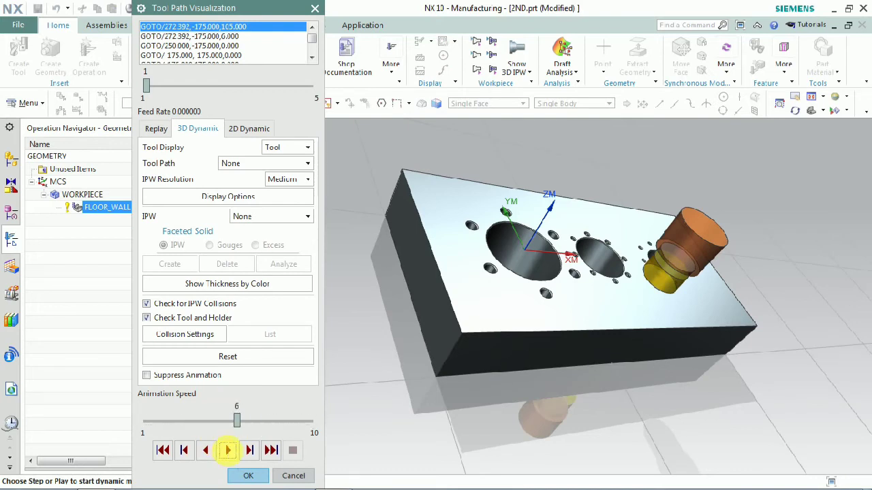
click(228, 450)
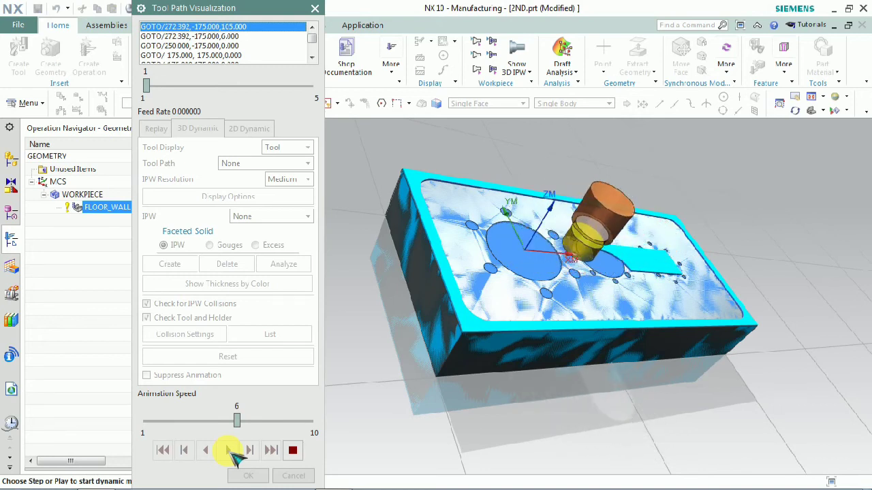
click(157, 424)
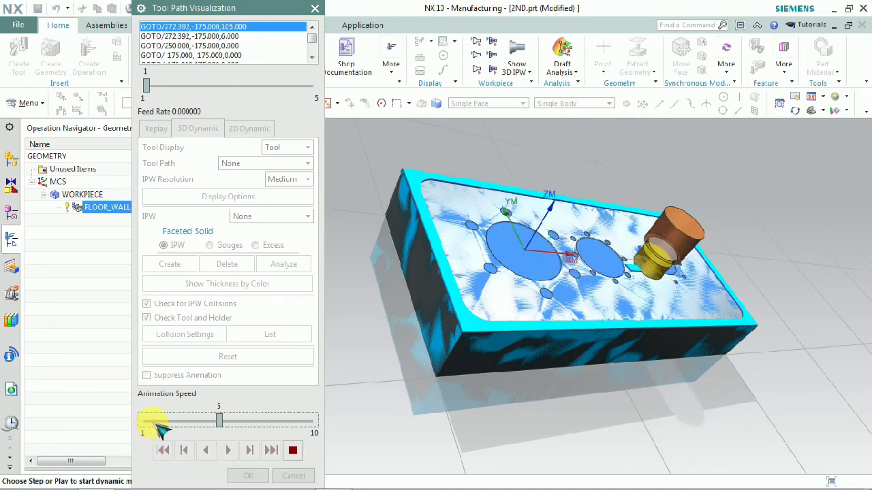
click(157, 425)
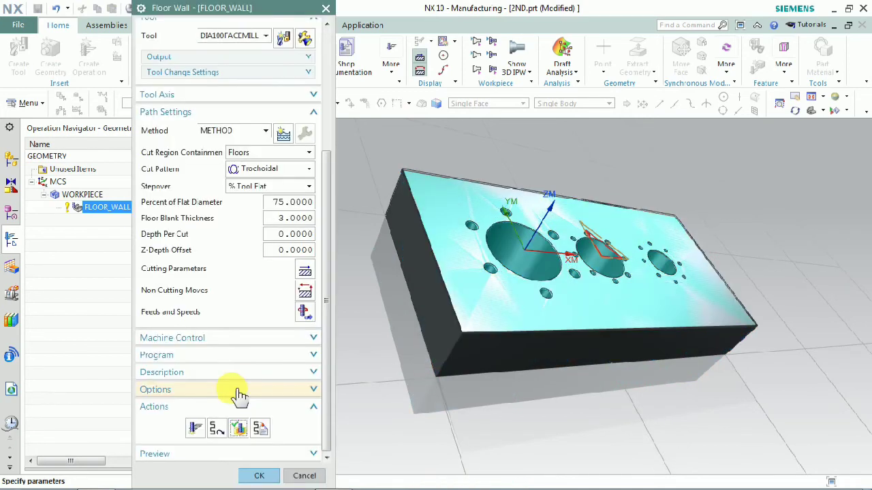
Change the operation's cut pattern to Zig Zag and regenerate the tool path
click(299, 172)
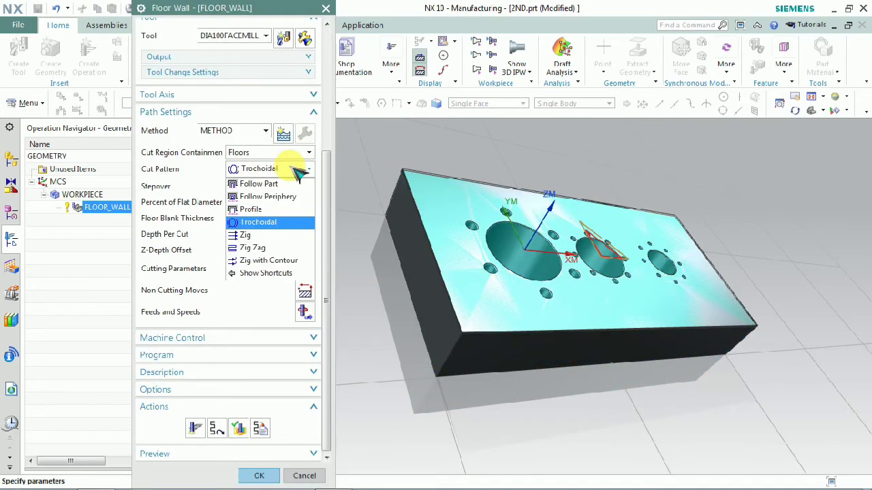
click(271, 247)
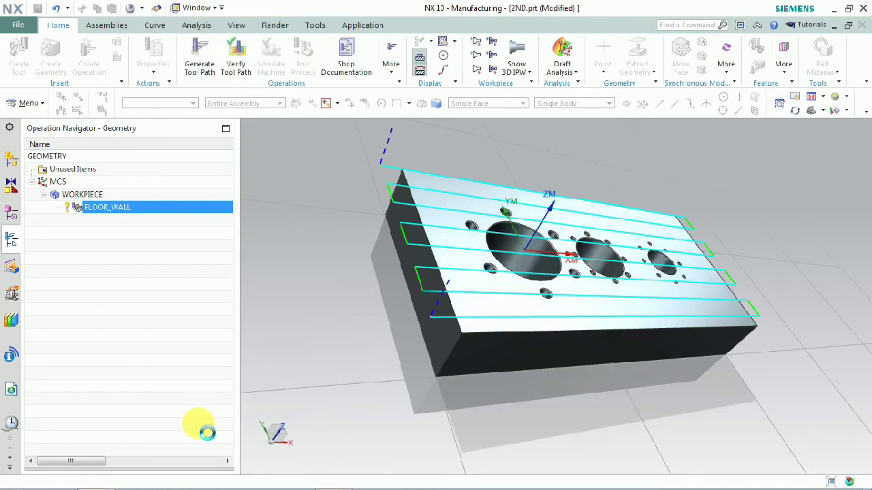
Verify the Zig Zag tool path by playing its 3D Dynamic simulation, raising the animation speed to 7
scroll(208, 424, down, 5)
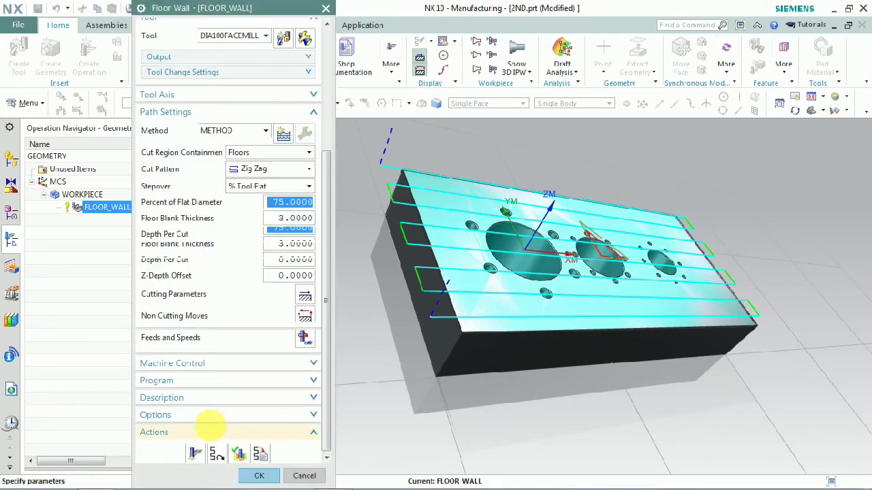
click(237, 427)
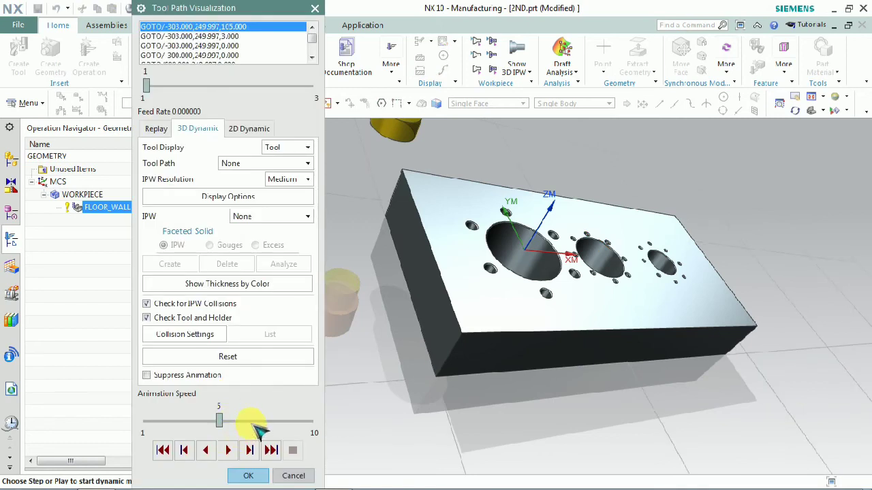
click(228, 450)
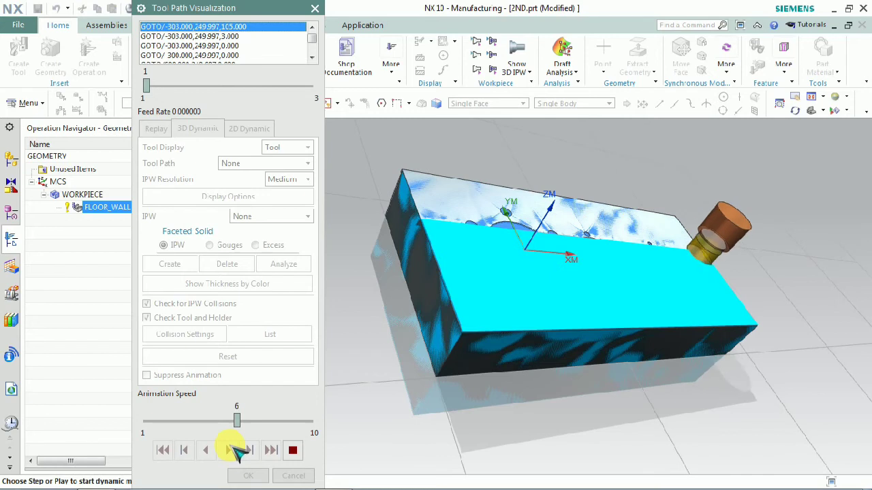
click(275, 420)
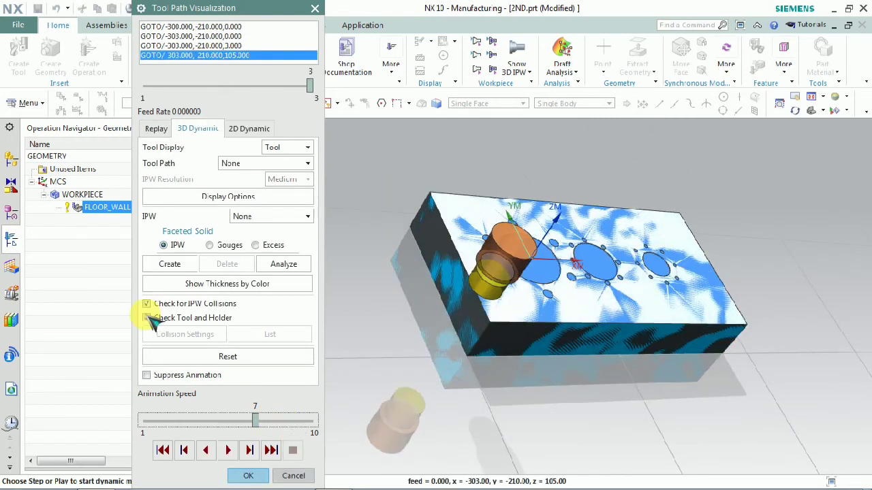
Inspect the Zig Zag tool path lines in the Replay display, and close the tool path visualization
click(155, 129)
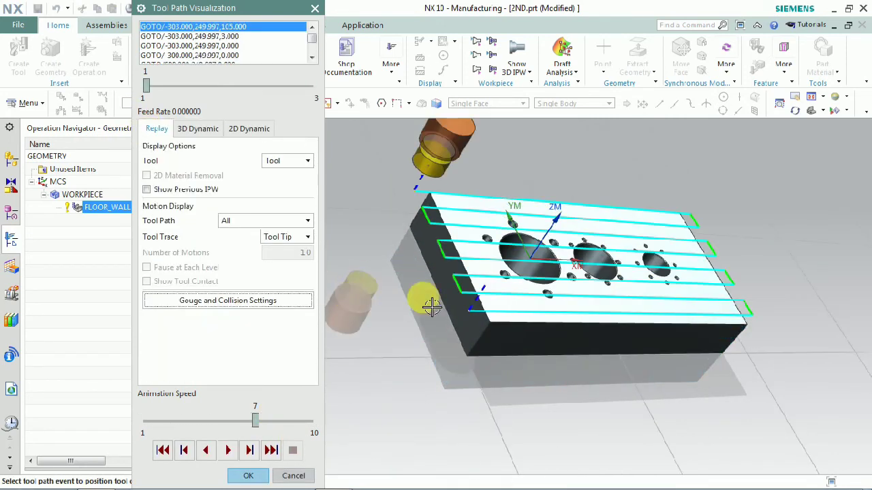
middle_drag(565, 291, 528, 312)
click(251, 475)
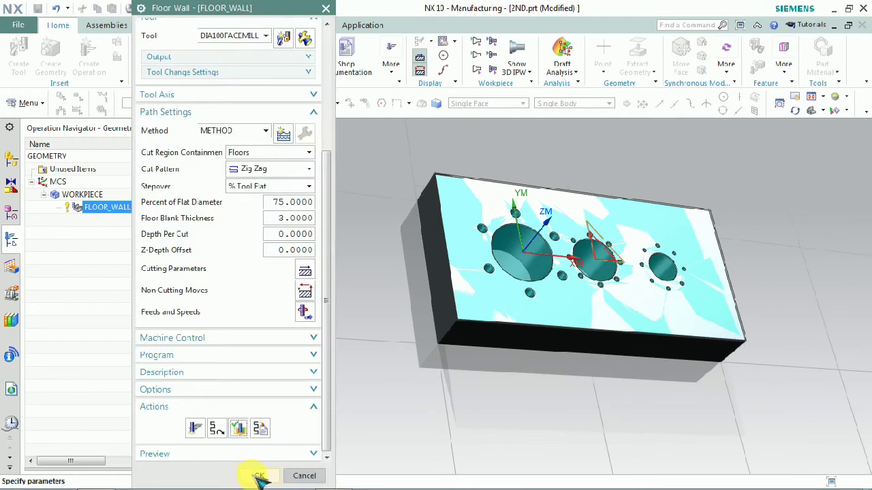
Accept the Floor Wall operation with the Zig Zag pattern and reopen it for editing
click(259, 475)
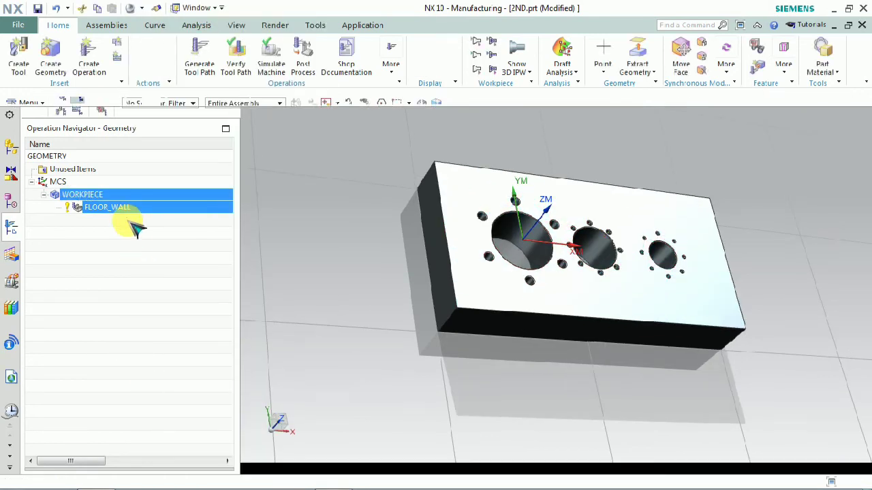
right_click(133, 206)
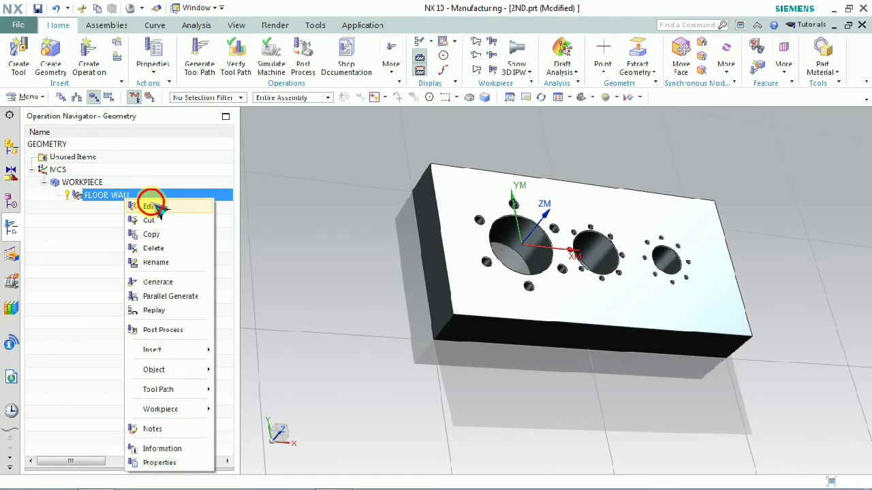
click(159, 211)
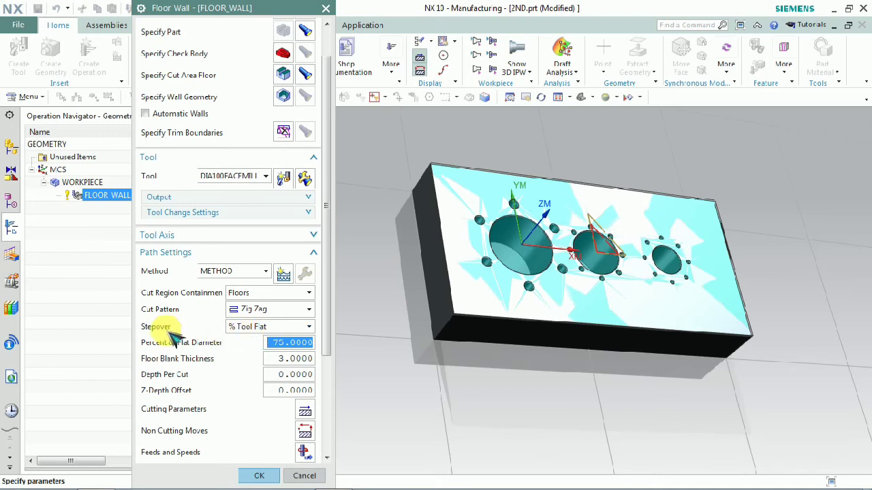
Look through the stepover options, try Constant, and set the stepover back to % Tool Flat
click(240, 328)
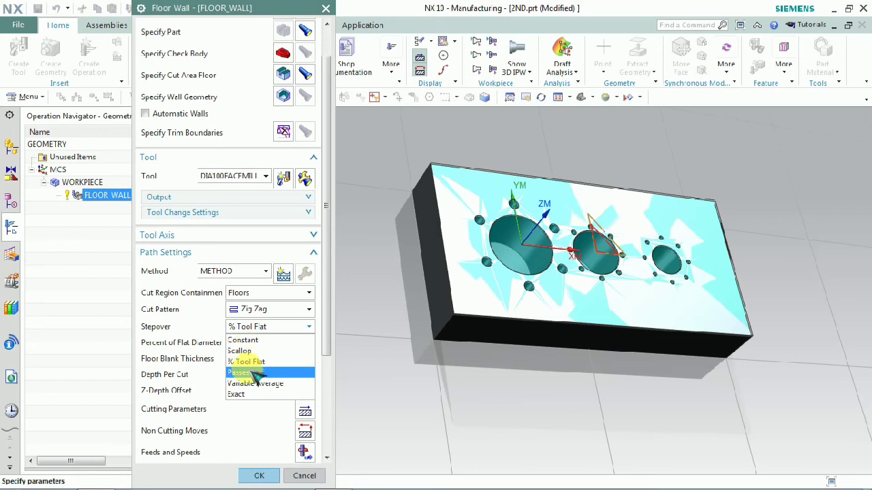
click(250, 330)
click(254, 330)
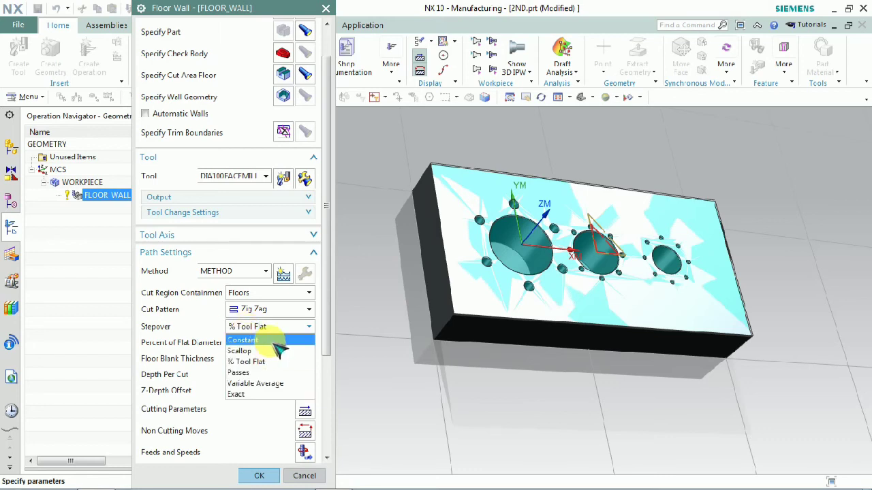
click(275, 342)
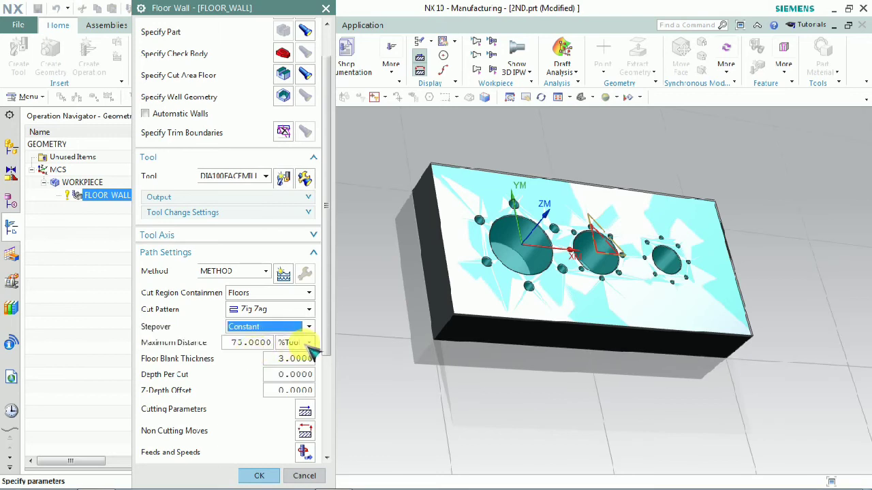
click(262, 328)
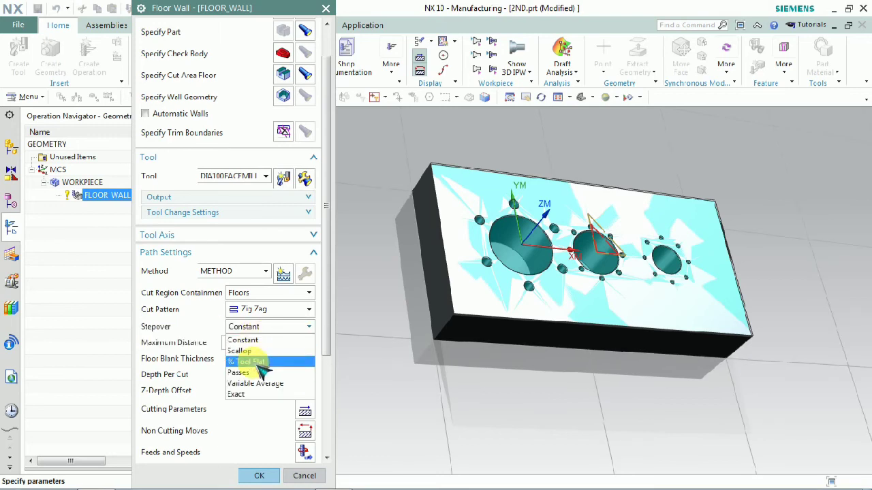
click(258, 360)
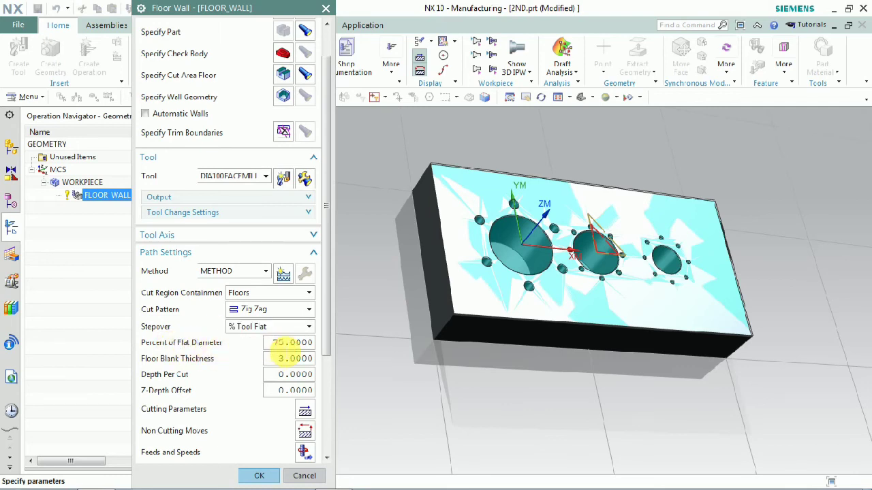
Replay the Zig Zag tool path, set Percent of Flat Diameter to 50, and regenerate the path
scroll(269, 361, down, 4)
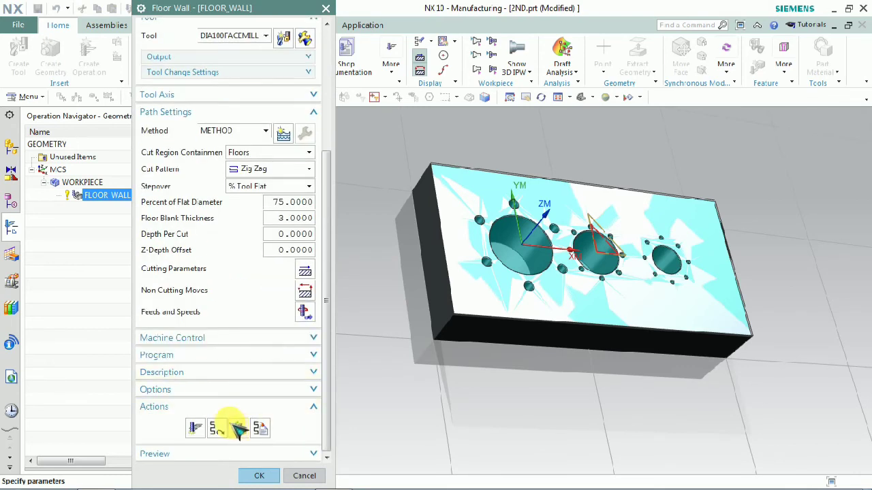
click(217, 428)
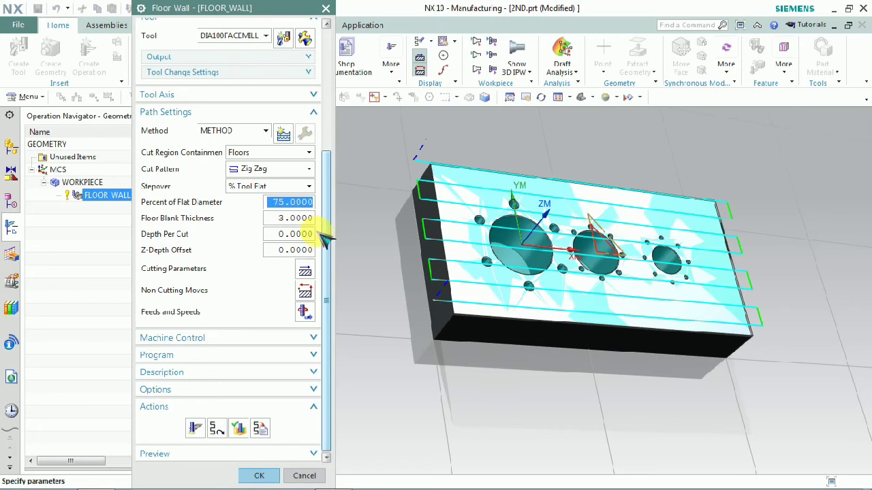
click(195, 427)
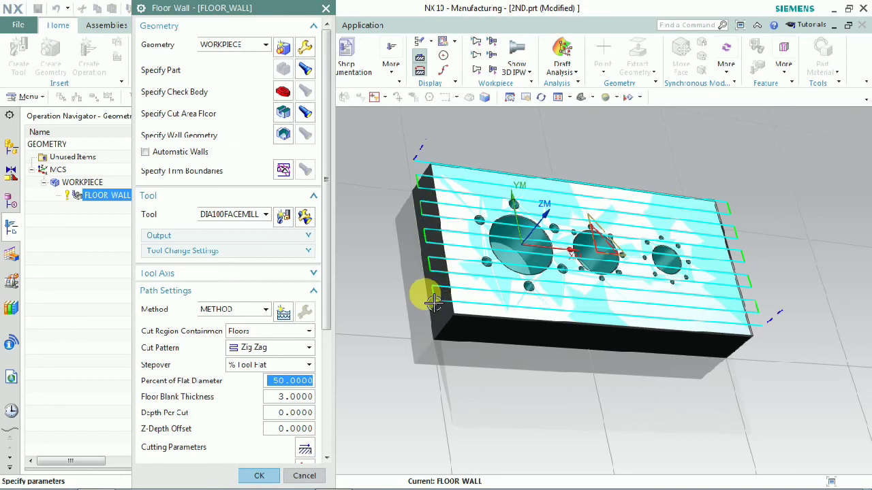
Set Percent of Flat Diameter to 80 and regenerate the Zig Zag tool path
scroll(265, 381, down, 3)
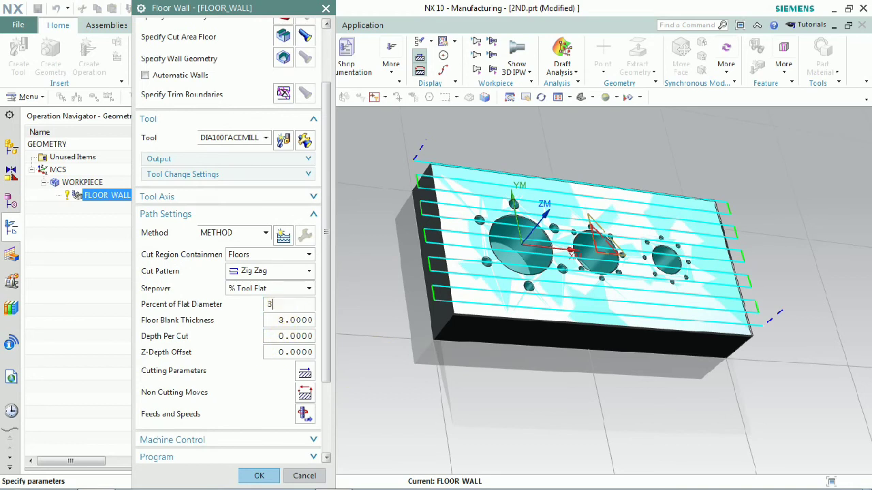
scroll(218, 382, down, 4)
click(197, 424)
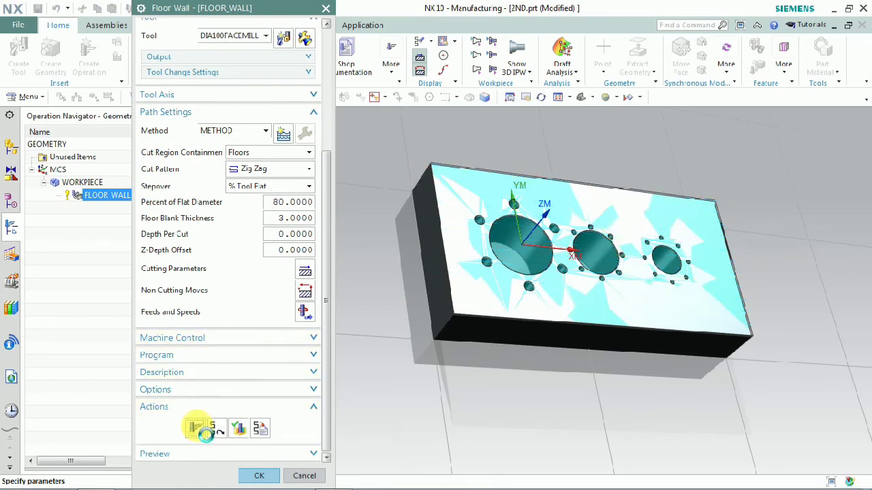
middle_click(204, 429)
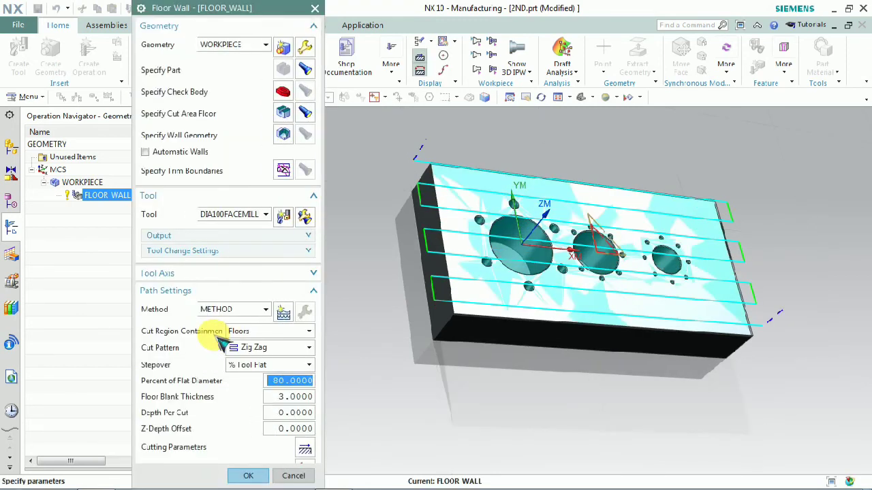
Set Floor Blank Thickness to 5 and Depth Per Cut to 1, and regenerate the tool path
scroll(272, 382, down, 6)
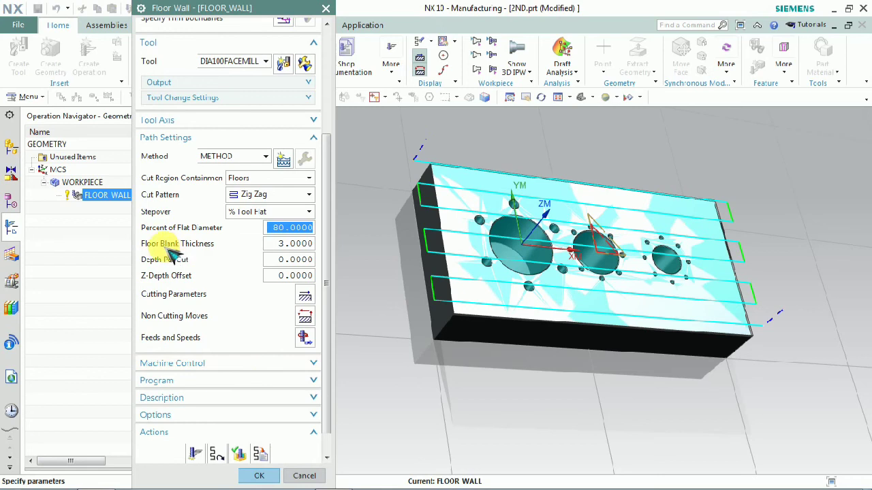
mouse_move(174, 253)
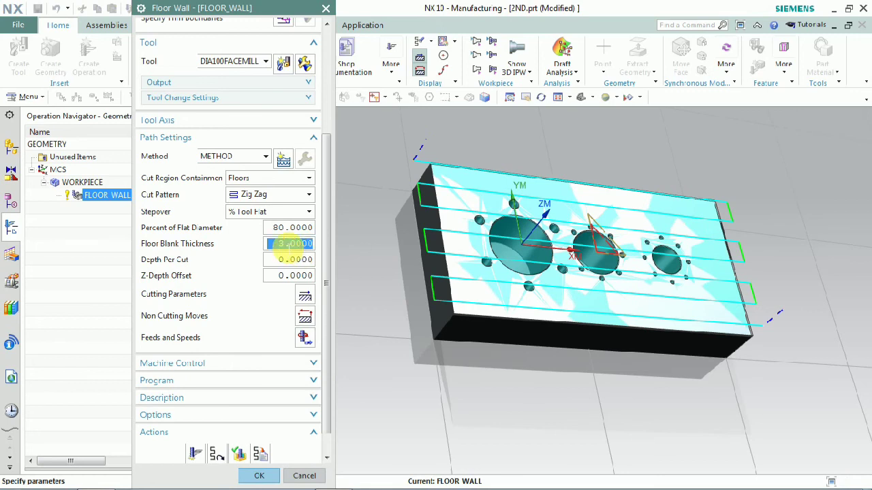
click(285, 262)
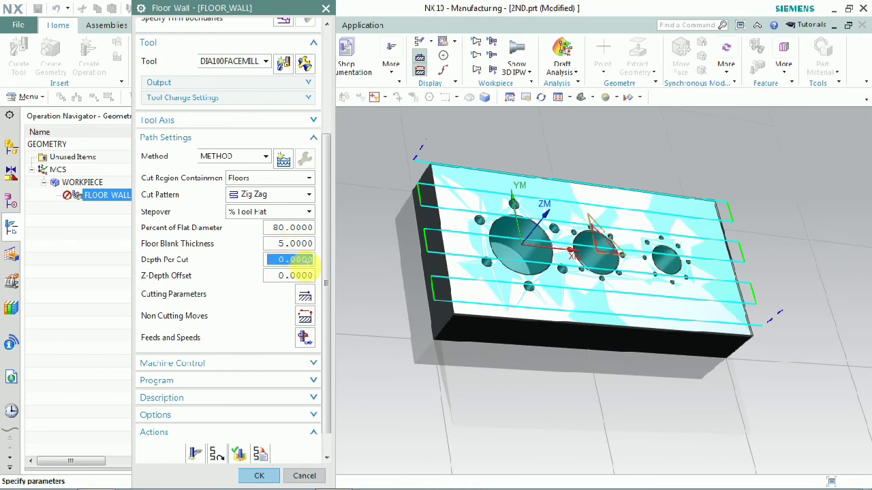
text(1)
click(293, 275)
click(196, 453)
middle_click(195, 451)
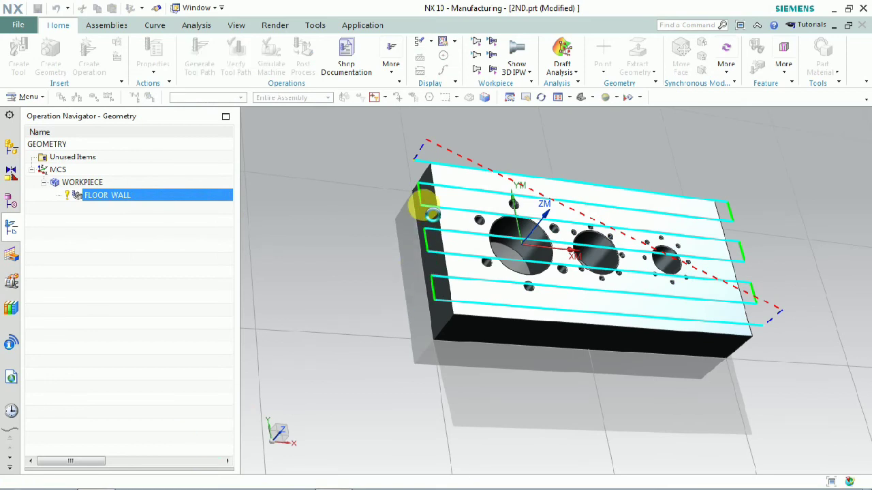
Examine the stacked depth levels of the regenerated tool path close up at the part's corner
double_click(432, 214)
scroll(427, 215, up, 5)
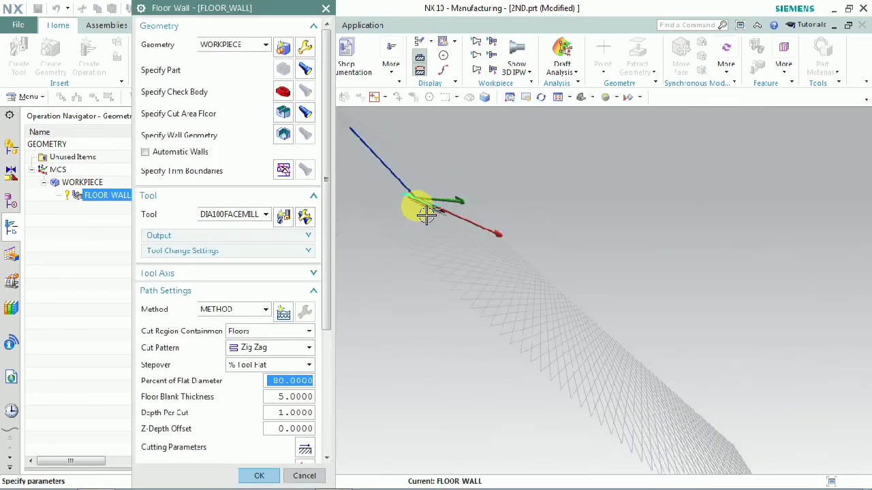
scroll(436, 211, down, 5)
scroll(557, 268, up, 3)
scroll(538, 254, down, 3)
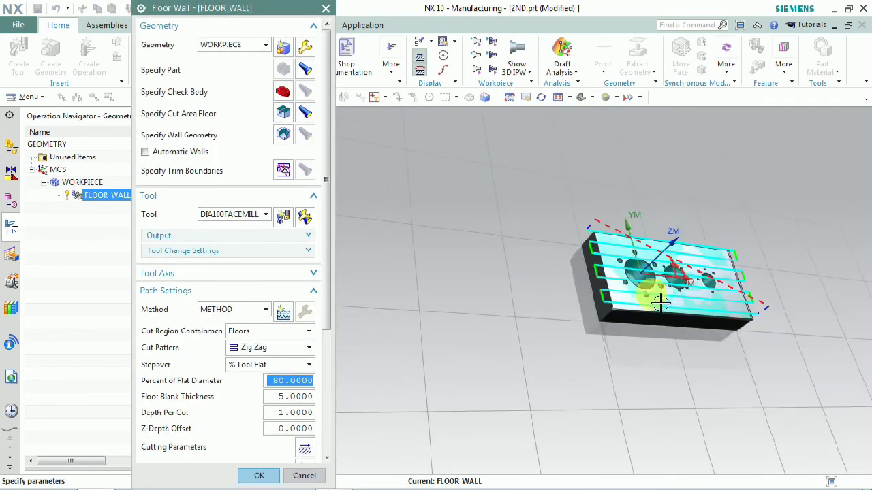
scroll(579, 317, up, 5)
scroll(567, 290, up, 3)
scroll(566, 290, down, 4)
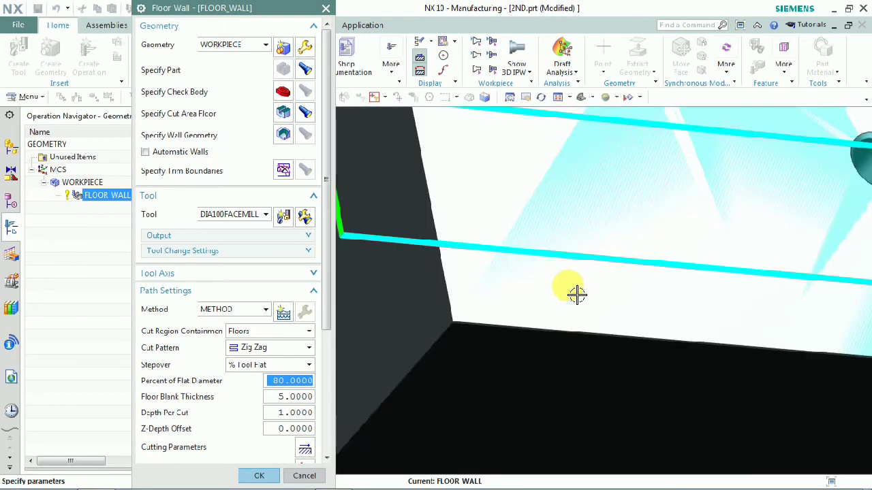
scroll(486, 252, up, 4)
scroll(526, 265, up, 1)
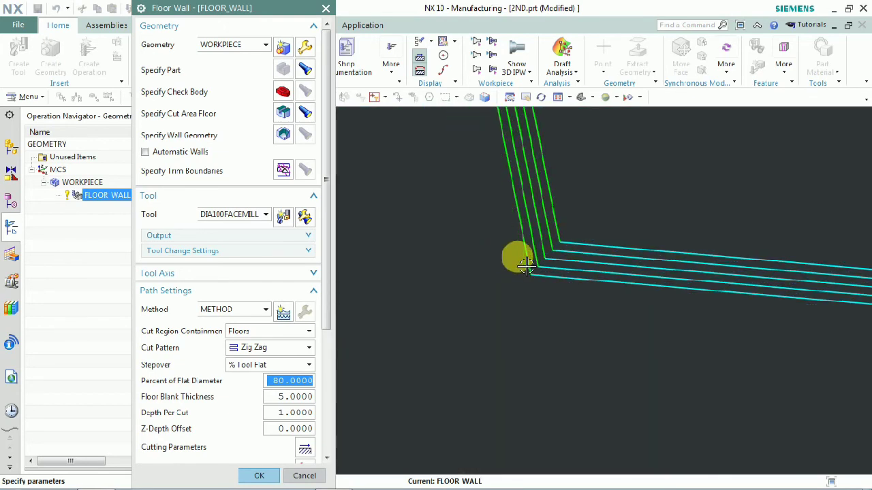
scroll(525, 265, down, 10)
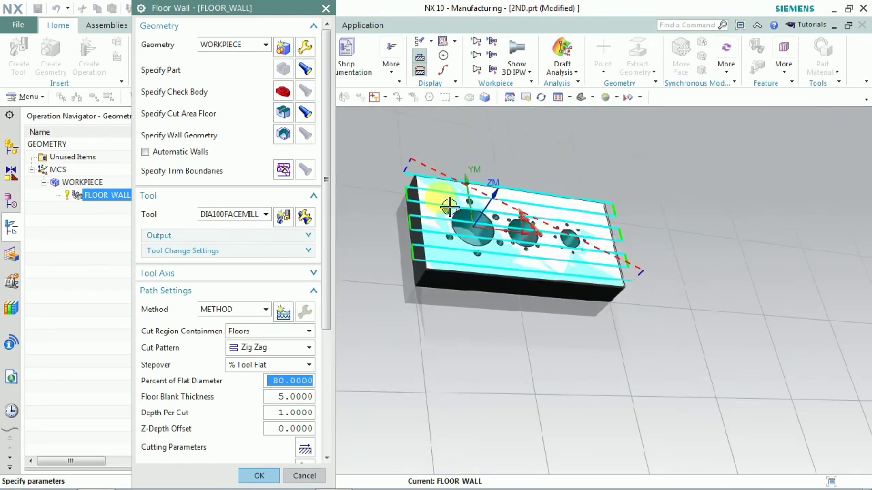
scroll(399, 159, up, 3)
Verify the multi-level tool path by playing it in the Replay display at animation speed 8
scroll(248, 345, down, 5)
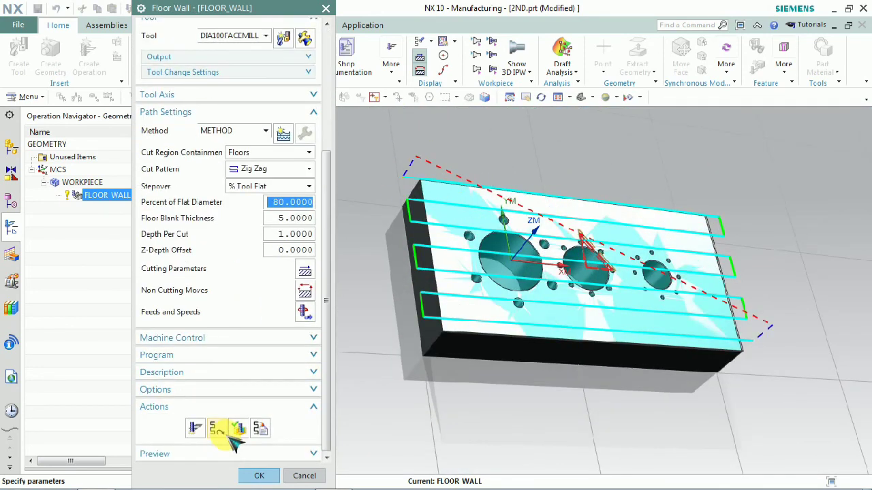
click(237, 428)
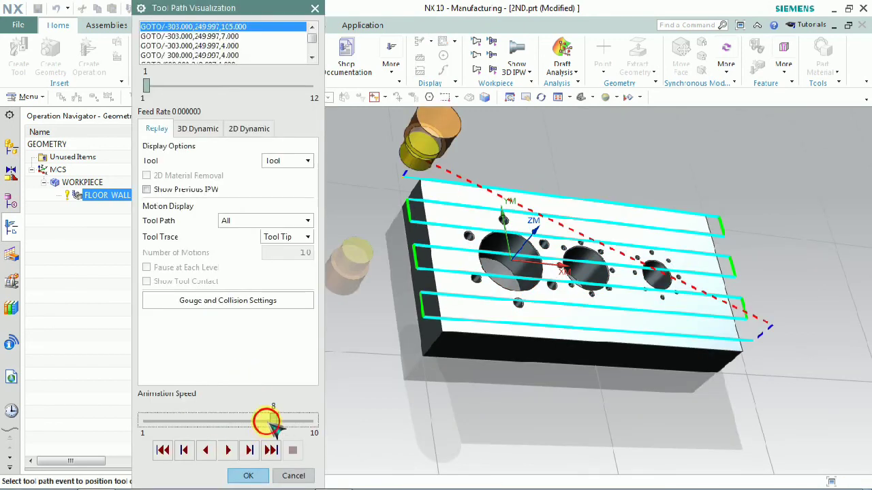
click(228, 450)
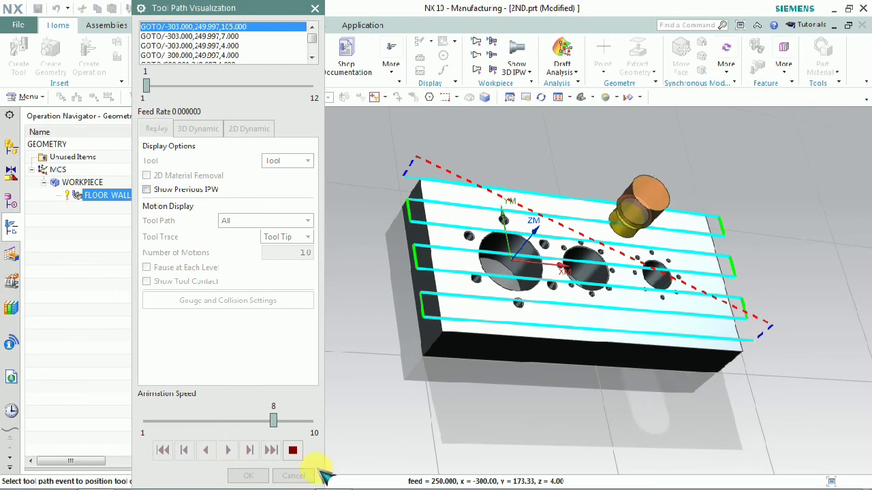
Play the multi-level tool path in 3D Dynamic, raising the animation speed to 10, and redisplay the path lines on the part
click(197, 128)
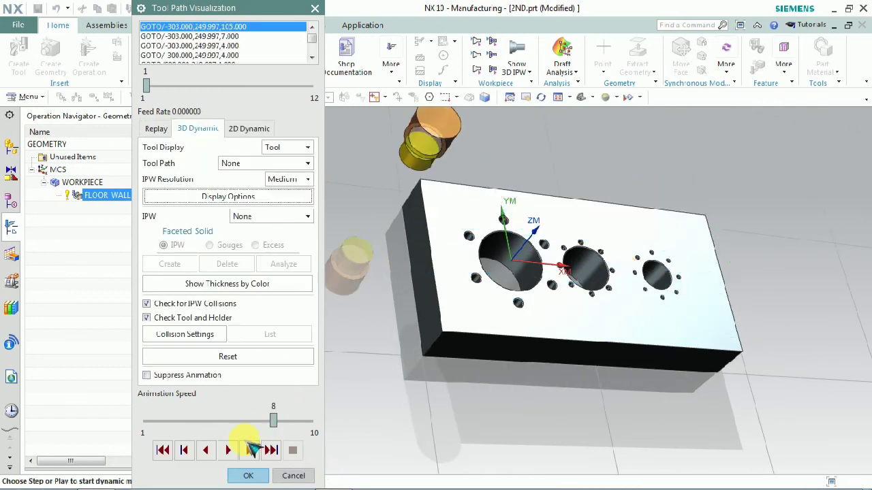
click(230, 451)
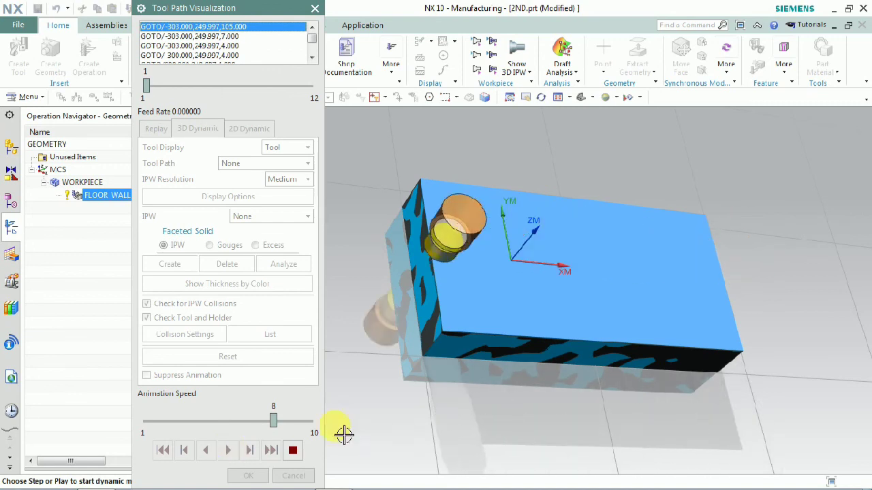
click(303, 421)
click(312, 422)
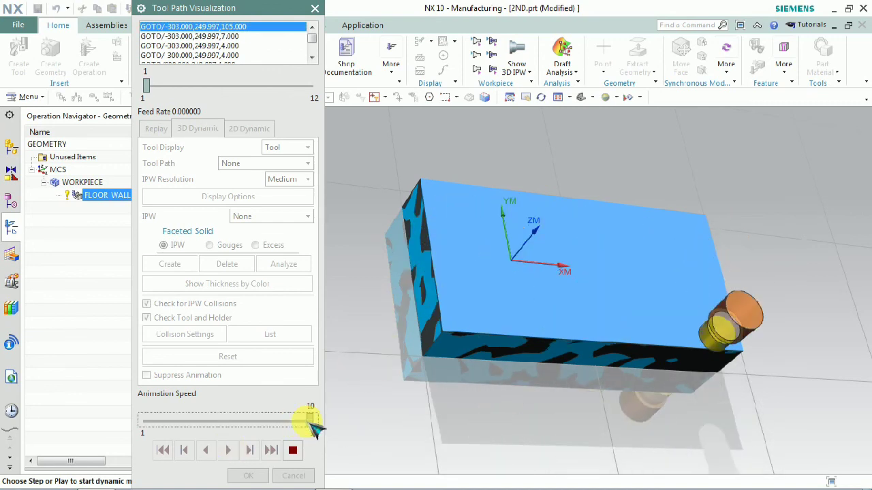
click(257, 477)
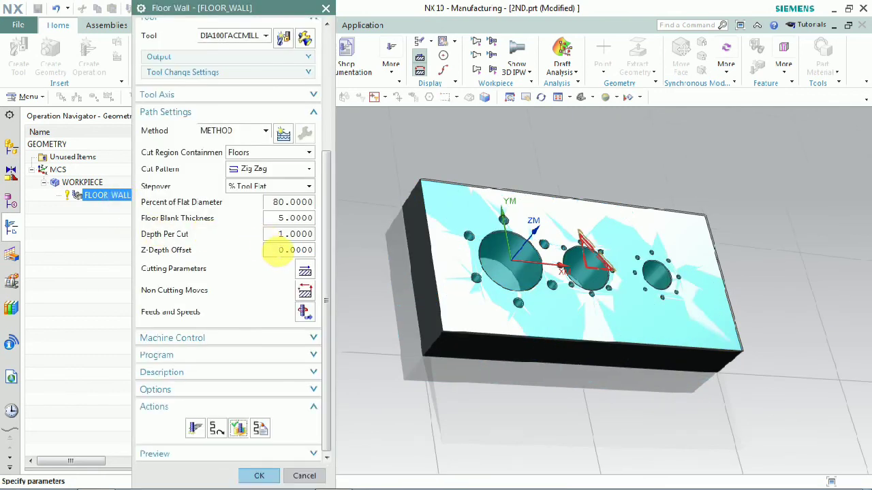
click(216, 428)
middle_drag(472, 325, 474, 304)
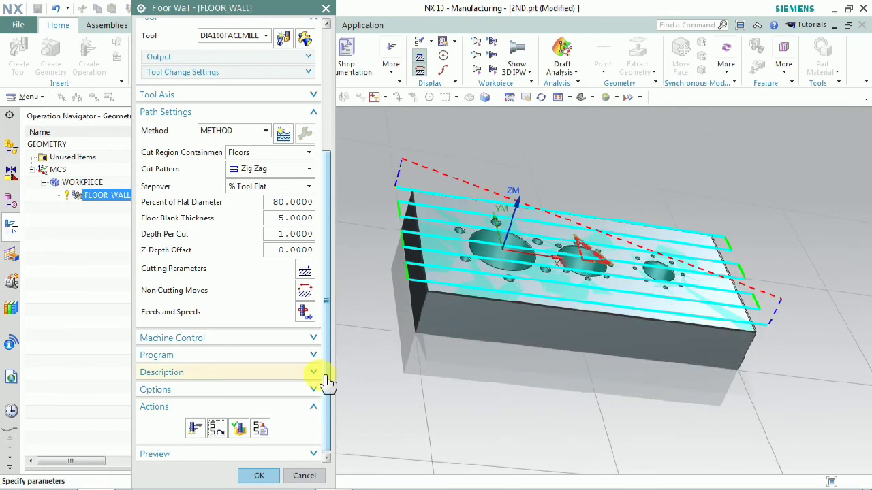
Calculate feeds and speeds from a Surface Speed of 300 smm and Feed per Tooth of 0.2, and accept the regenerated operation
click(304, 312)
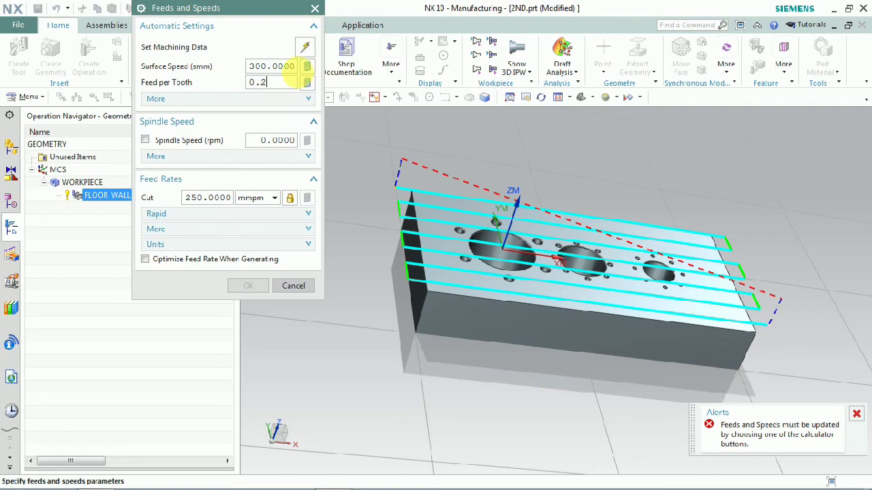
click(310, 85)
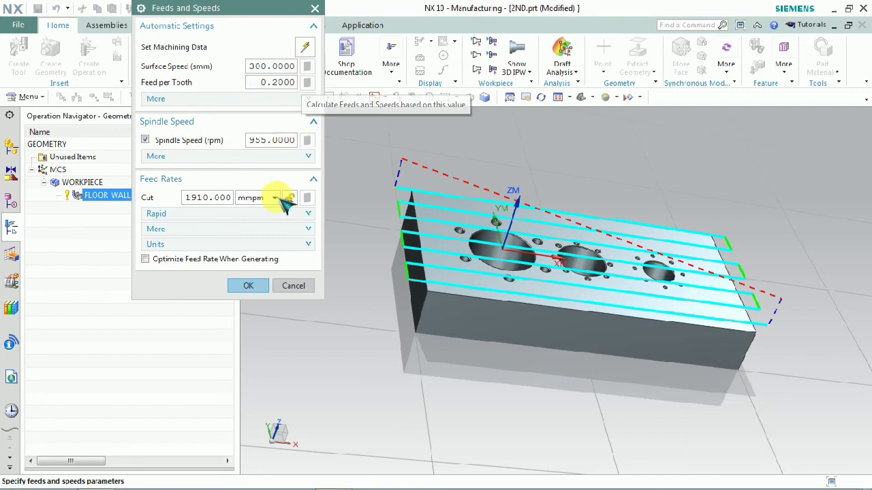
click(248, 285)
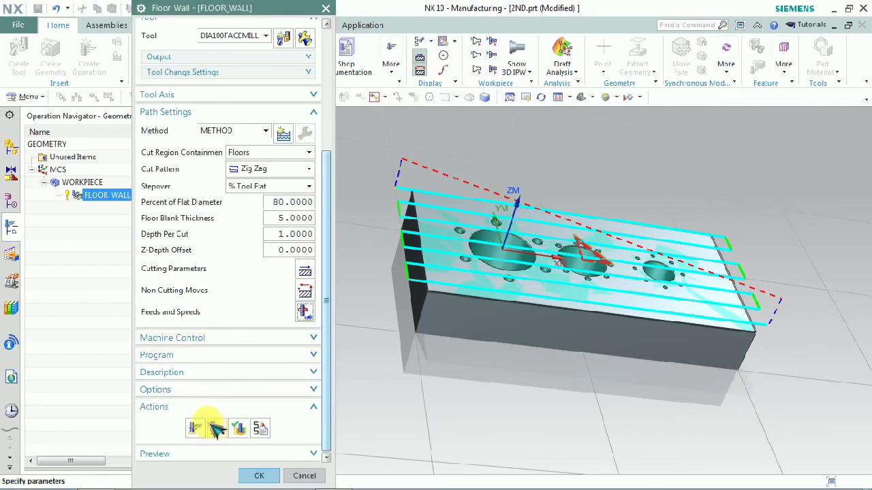
click(199, 429)
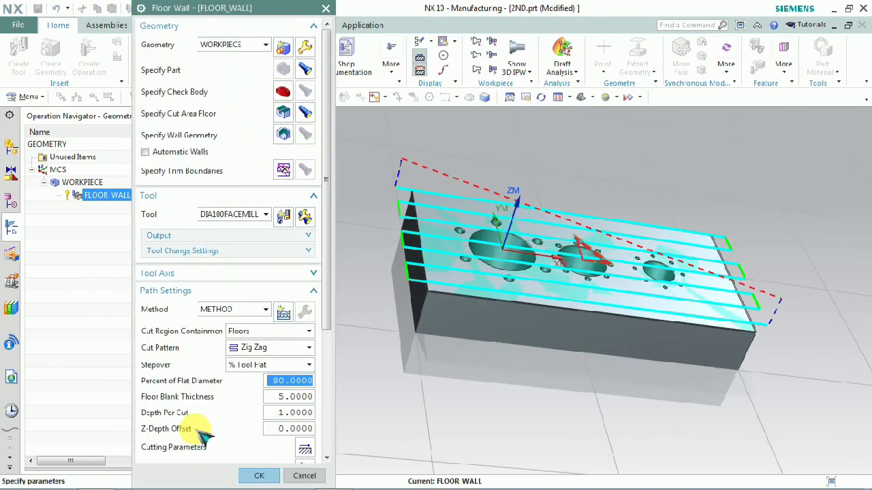
click(264, 476)
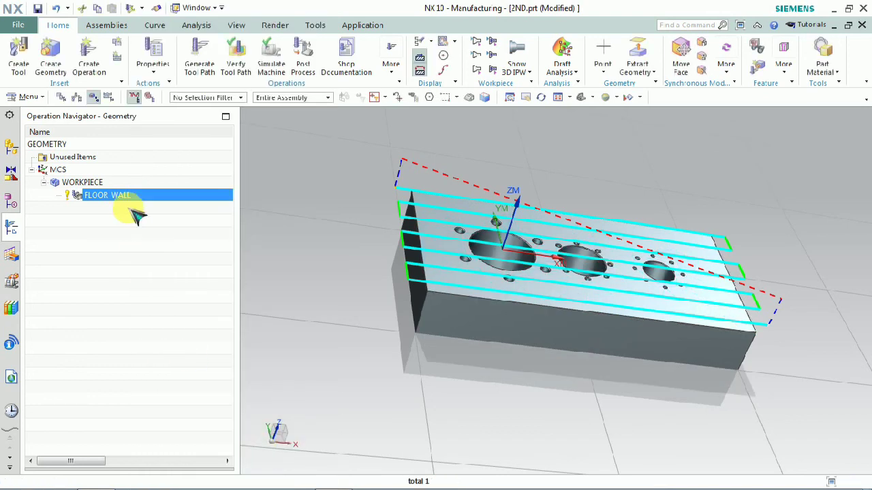